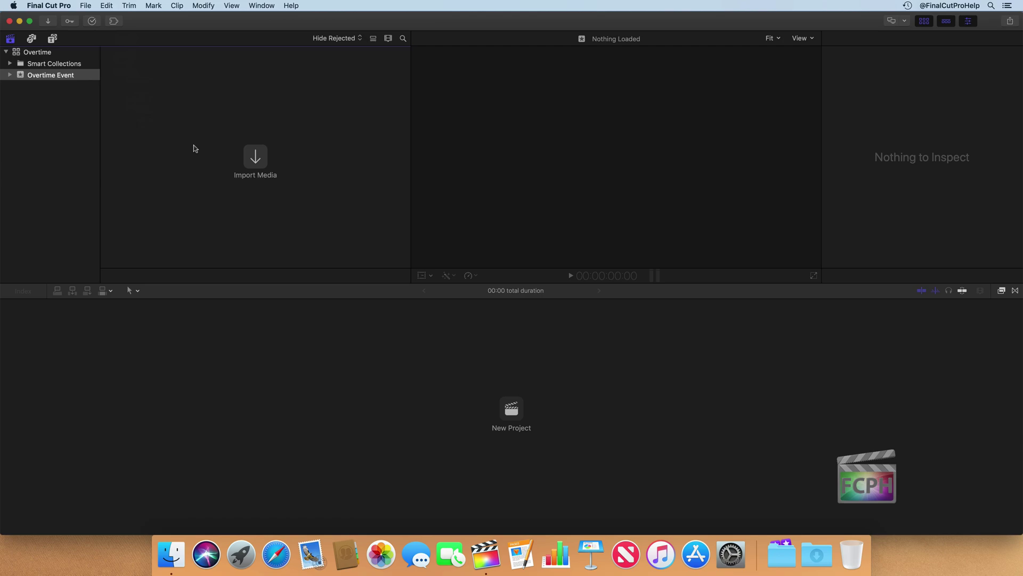
# Step: Hide the Dock and enlarge the editing window to fill the freed screen space
pyautogui.press('alt+super+d')
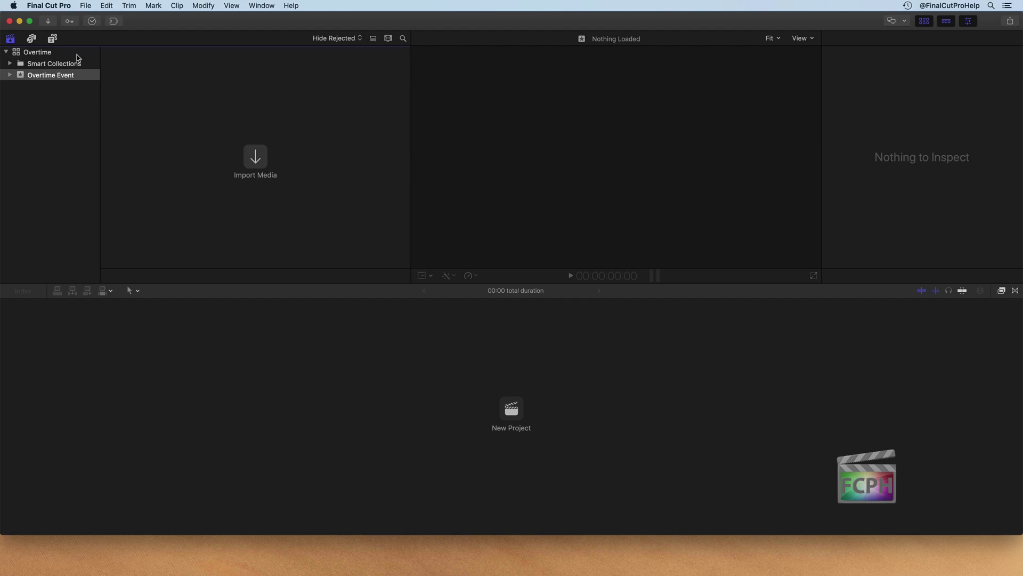
pyautogui.click(30, 24)
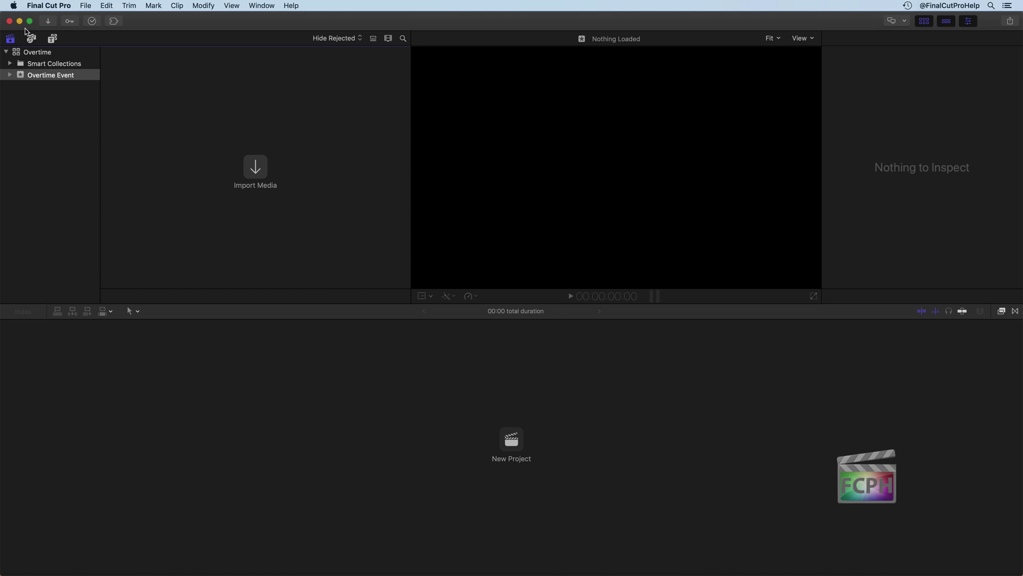
# Step: Open the Media Import window for bringing media into the Overtime Event
pyautogui.click(90, 5)
pyautogui.moveTo(116, 68)
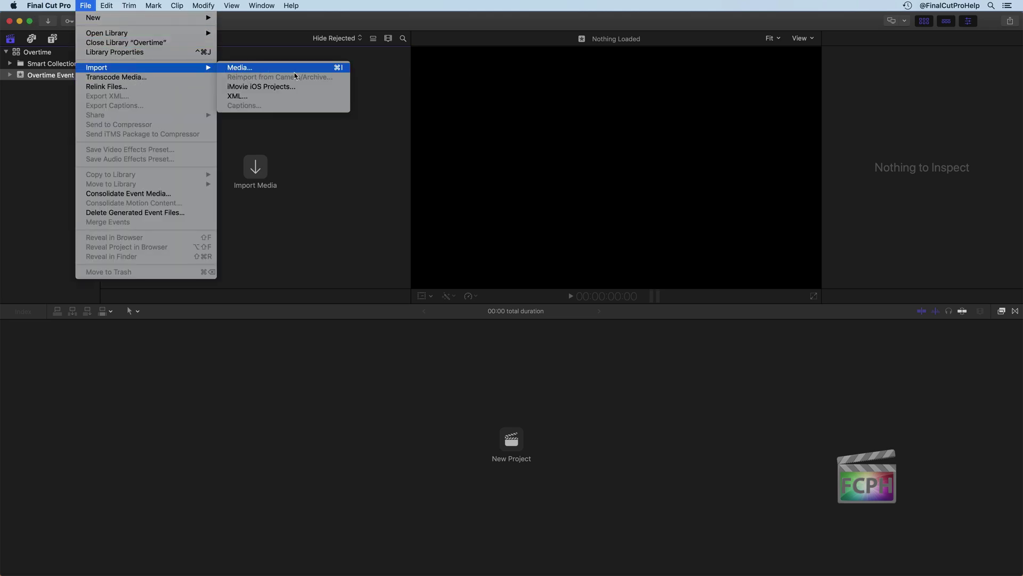
pyautogui.click(326, 68)
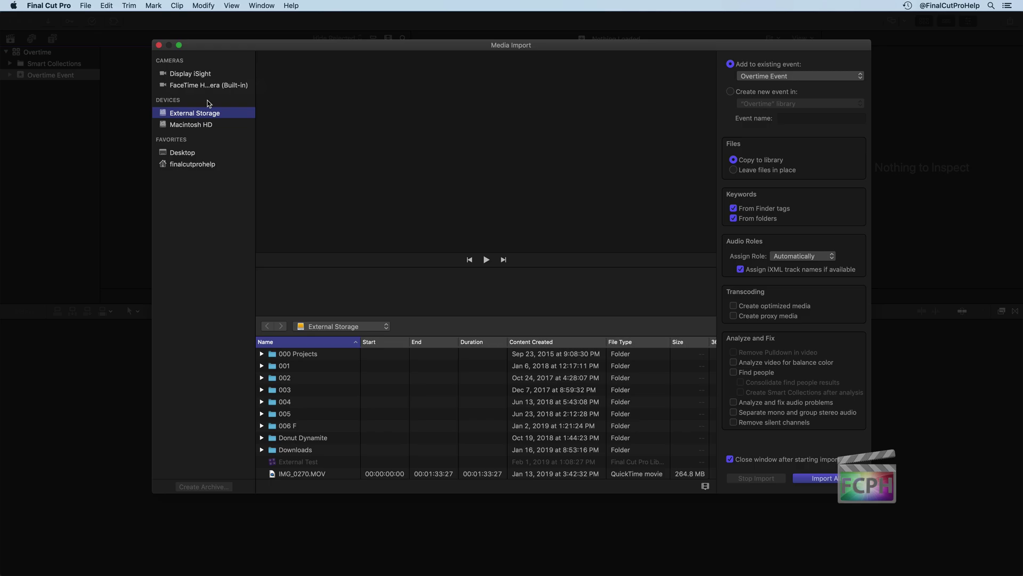
# Step: Browse Macintosh HD through the Users folder and the home folder to the Desktop
pyautogui.click(203, 127)
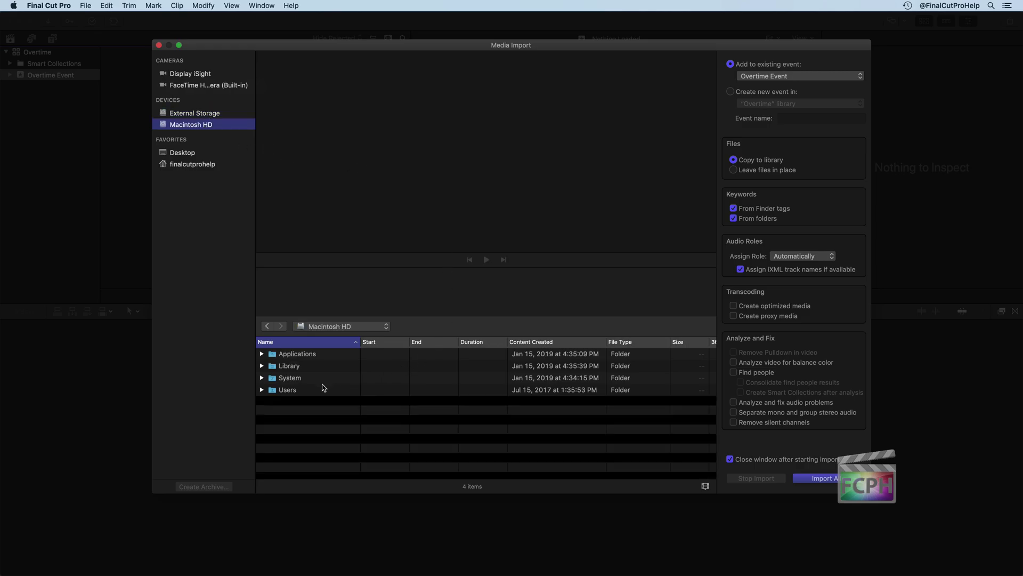
pyautogui.doubleClick(284, 392)
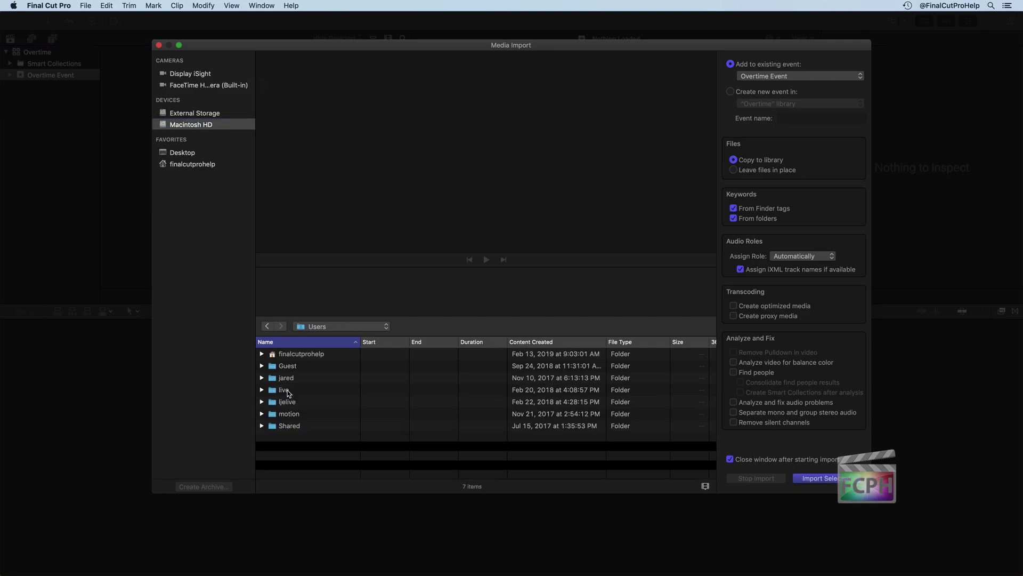
pyautogui.doubleClick(300, 354)
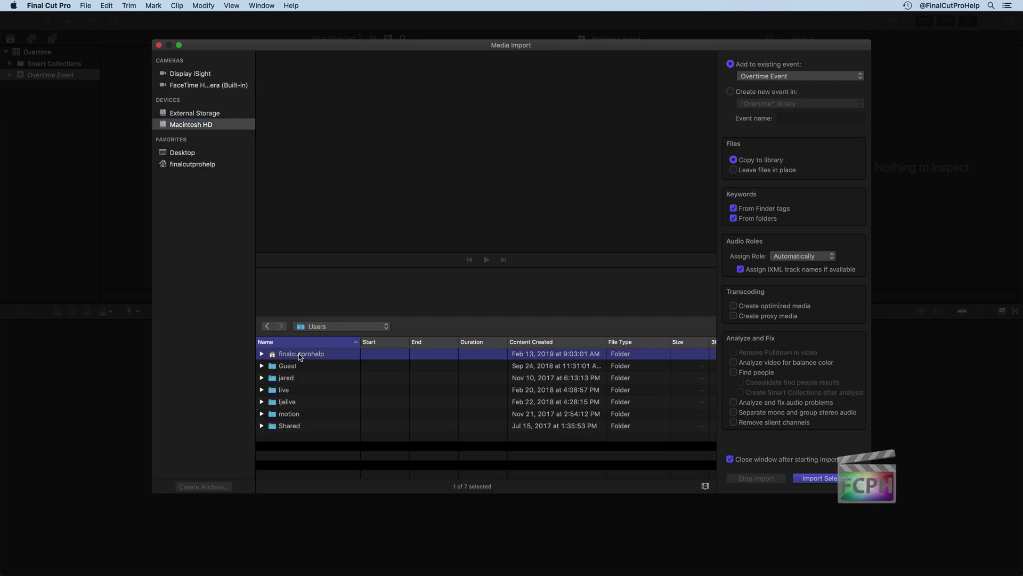
pyautogui.doubleClick(300, 355)
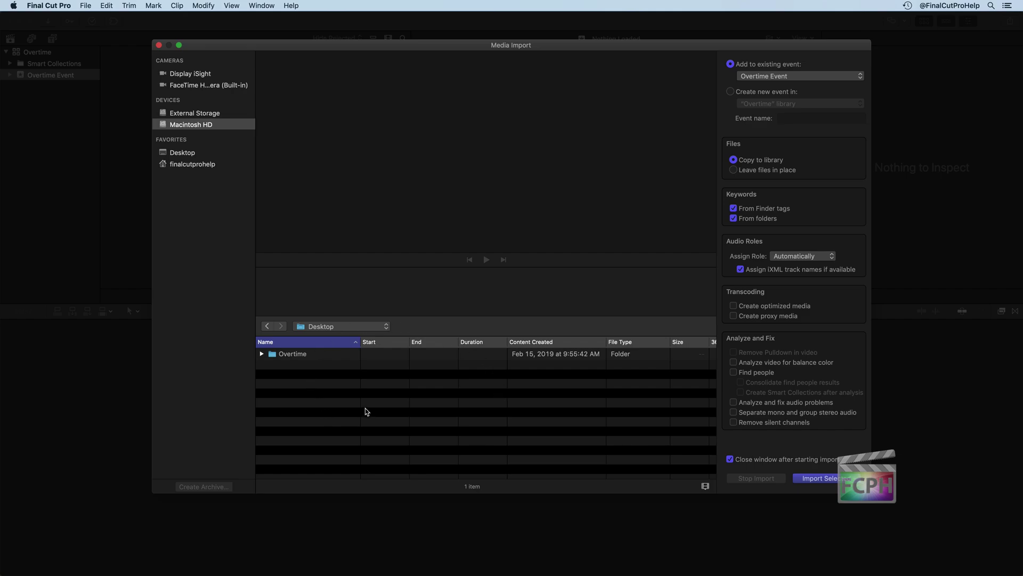
# Step: Add the Overtime folder to the import favorites and open it from there
pyautogui.rightClick(293, 353)
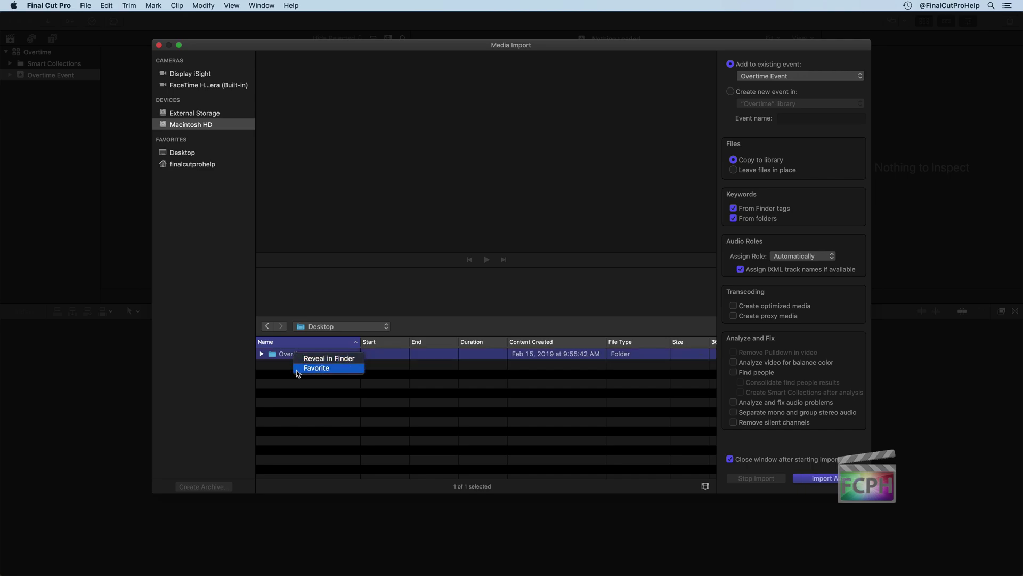
pyautogui.click(320, 369)
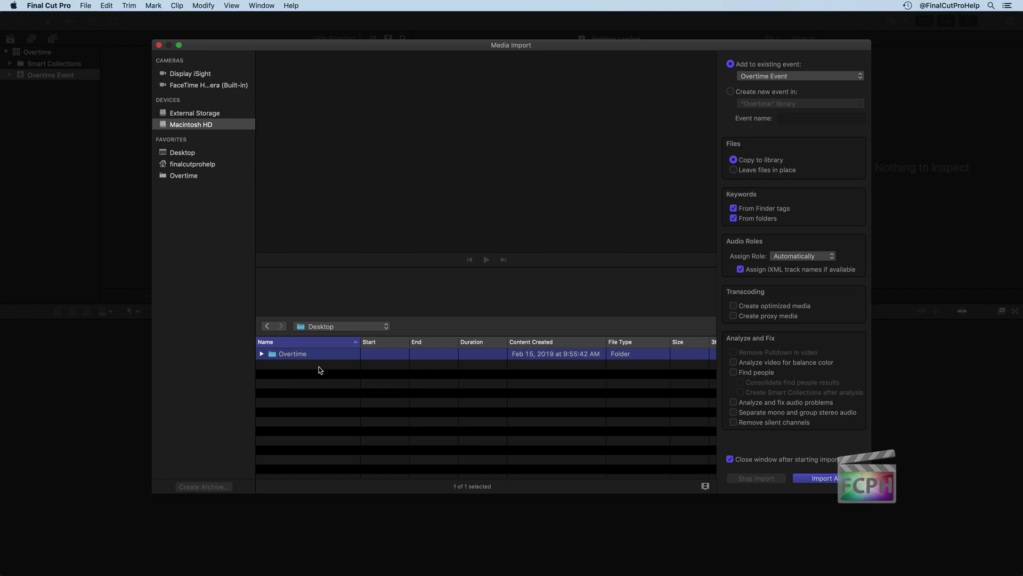
pyautogui.click(178, 177)
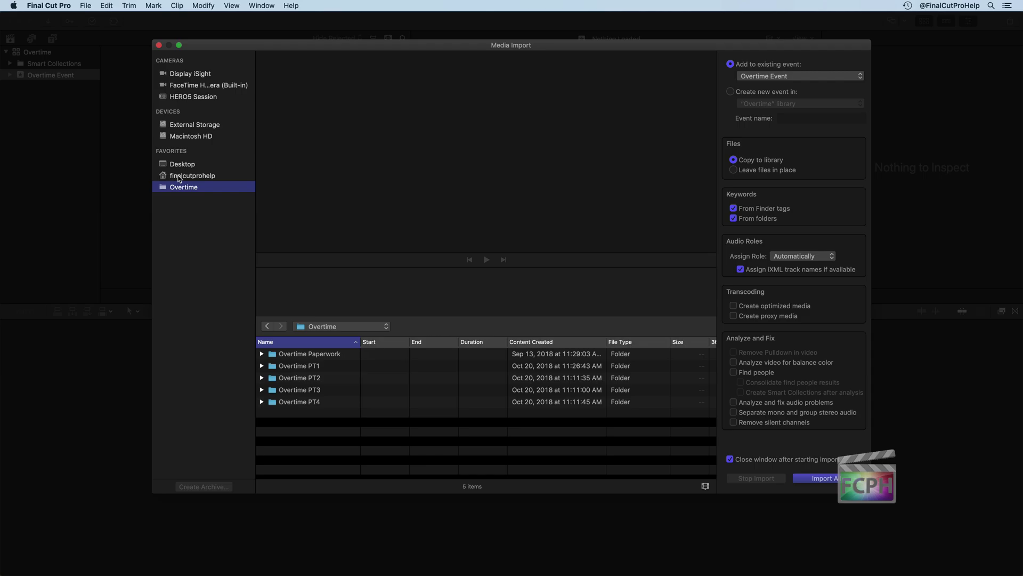
# Step: View the clips on the HERO5 Session camera and go back to the Overtime folder
pyautogui.click(186, 98)
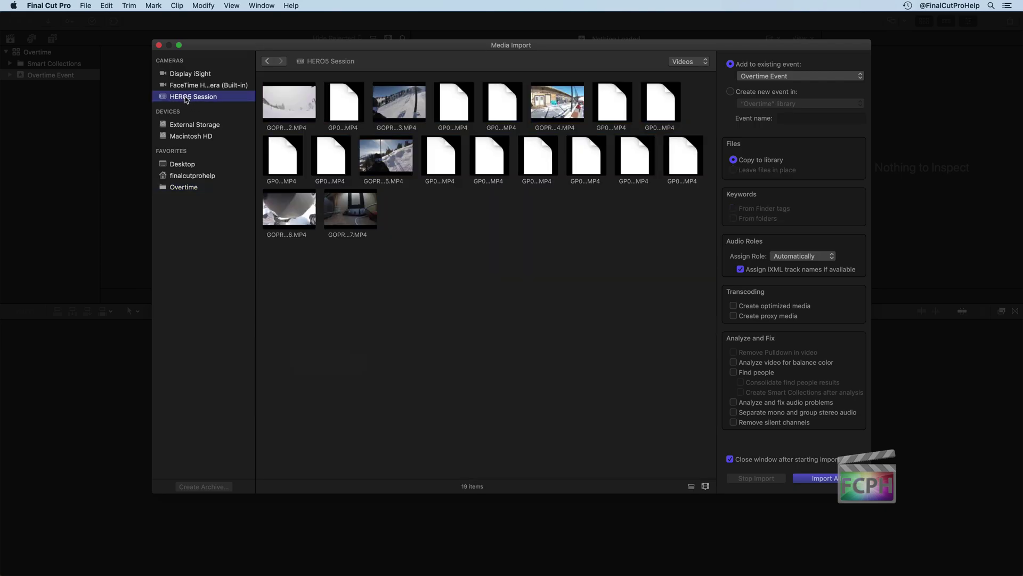
pyautogui.click(469, 183)
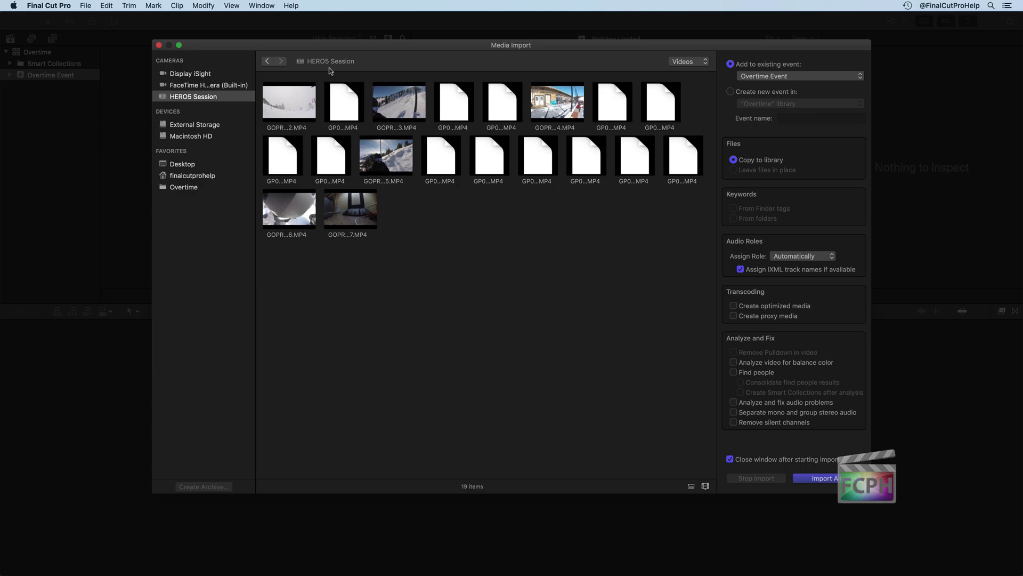
pyautogui.click(266, 61)
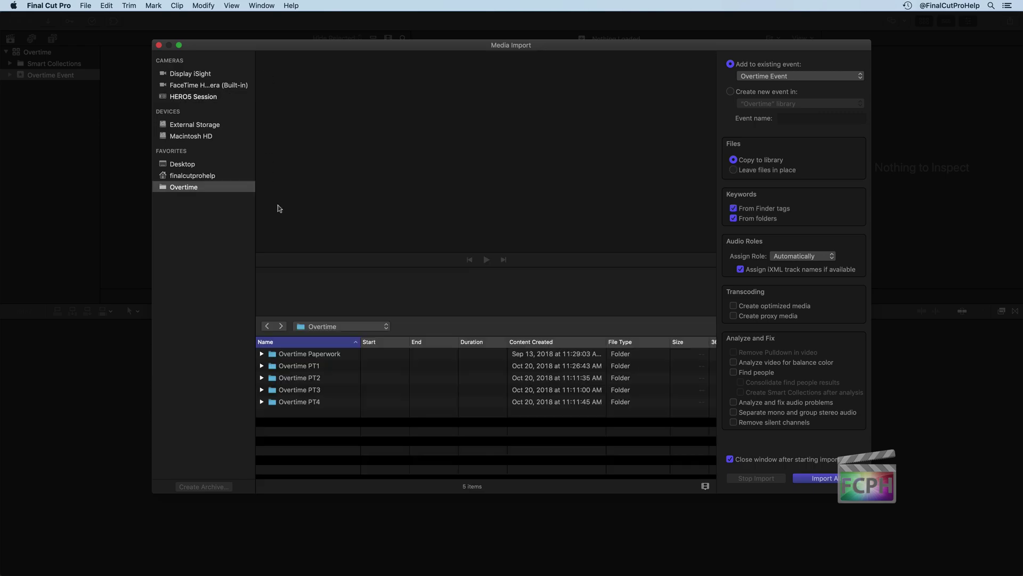
# Step: Reopen the HERO5 Session camera and set its media filter to All Clips
pyautogui.click(215, 99)
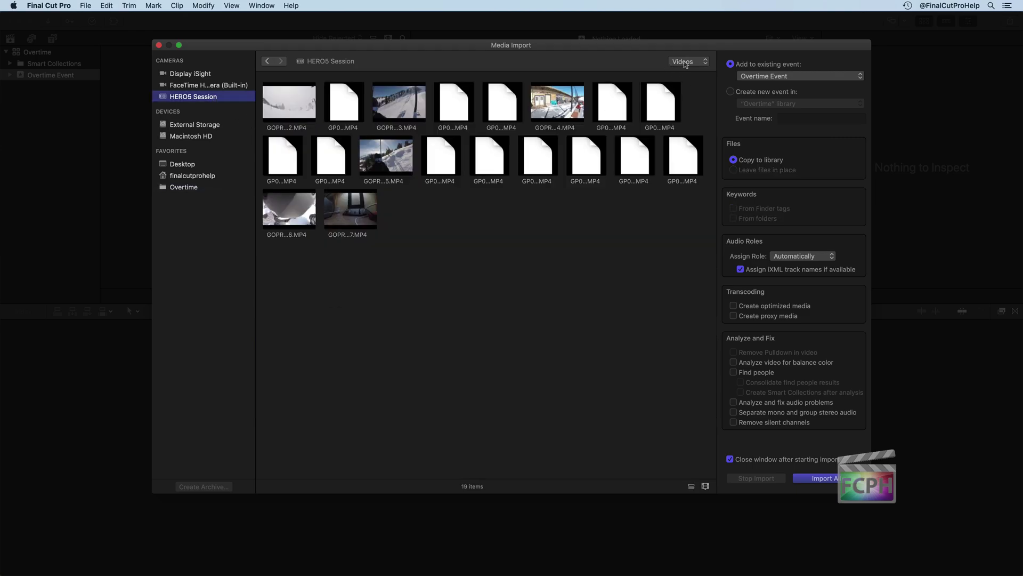
pyautogui.click(700, 63)
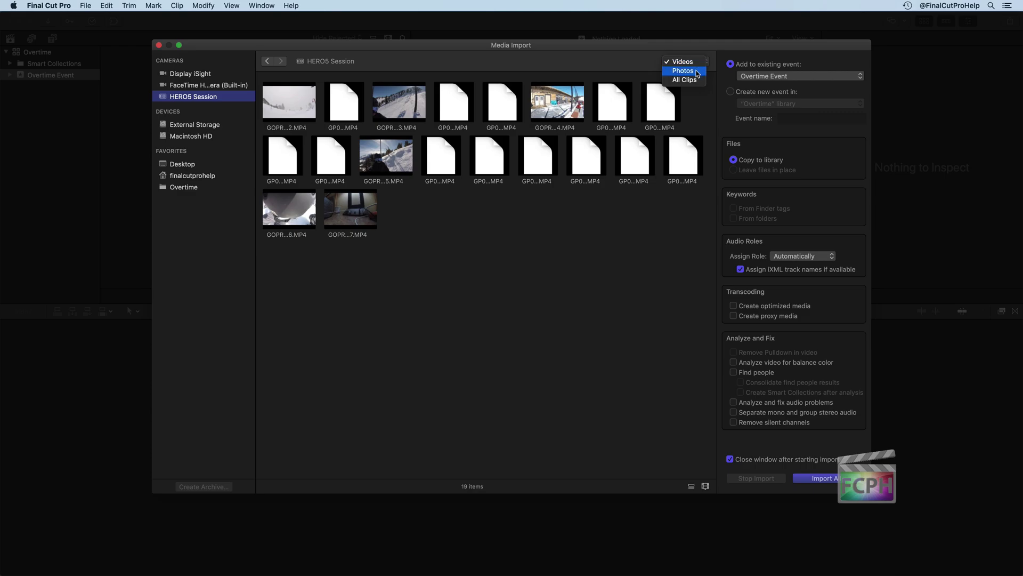
pyautogui.click(693, 79)
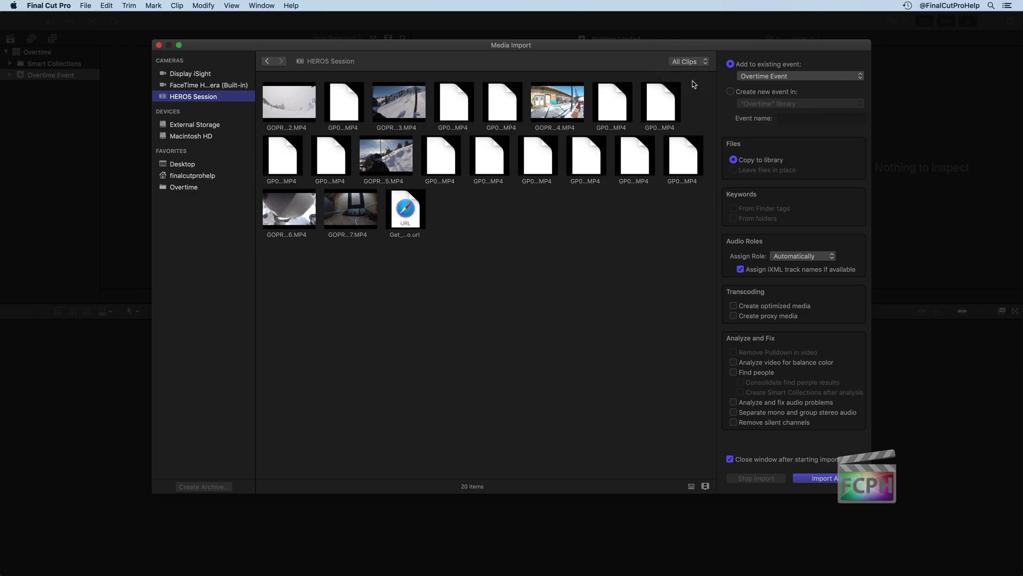
pyautogui.click(664, 92)
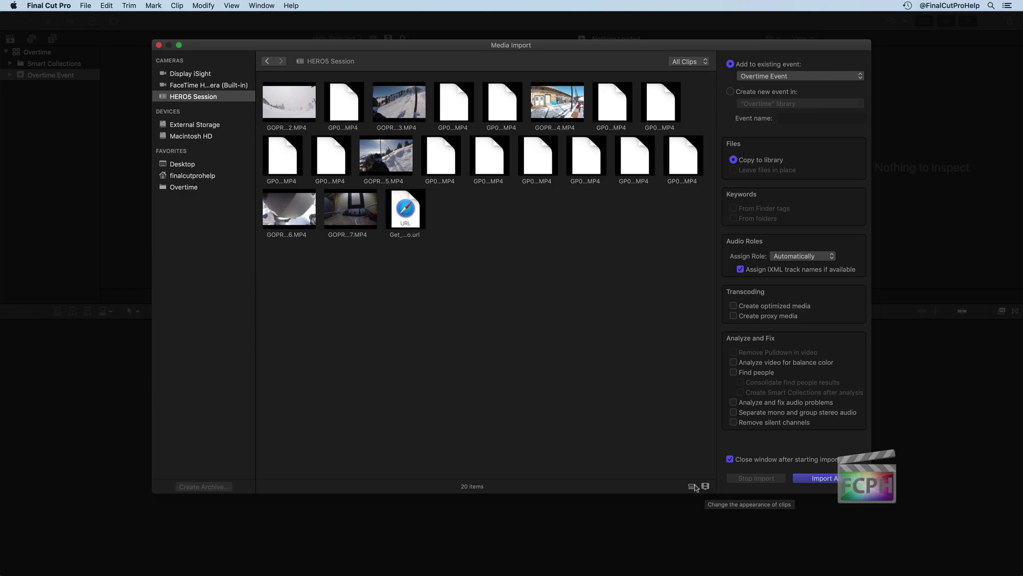
# Step: Reduce the clip thumbnail size slightly and set the filmstrip duration to 1m, trying waveforms on and off
pyautogui.click(706, 487)
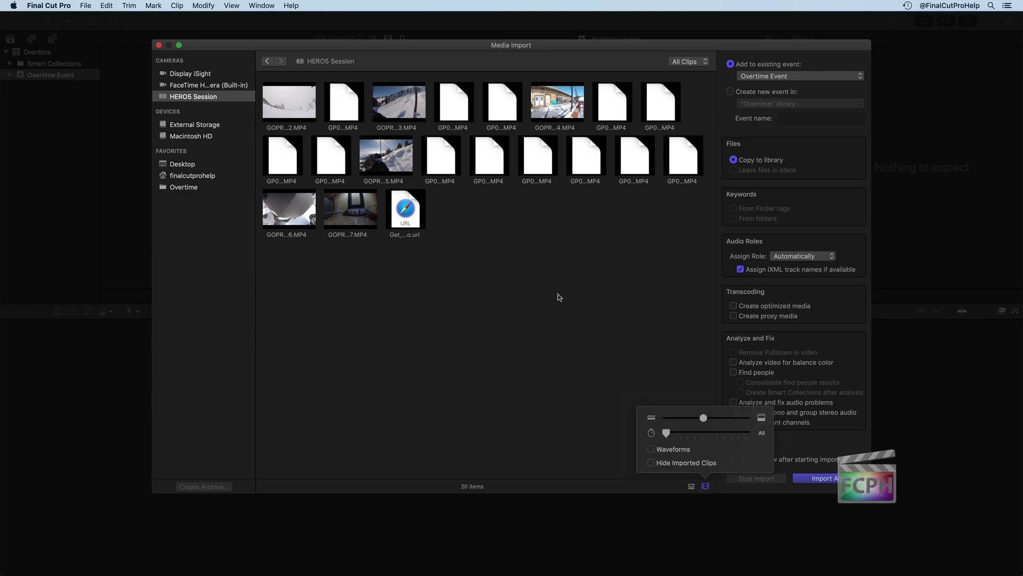
pyautogui.moveTo(703, 419)
pyautogui.mouseDown()
pyautogui.moveTo(666, 419)
pyautogui.moveTo(719, 419)
pyautogui.moveTo(699, 419)
pyautogui.moveTo(734, 434)
pyautogui.moveTo(687, 433)
pyautogui.moveTo(702, 433)
pyautogui.mouseUp()
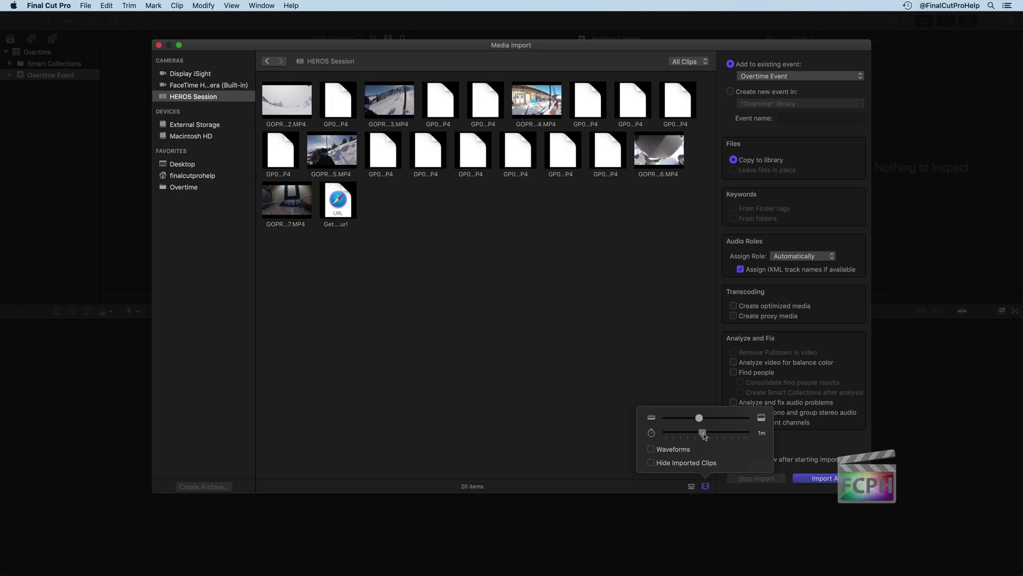
pyautogui.click(651, 449)
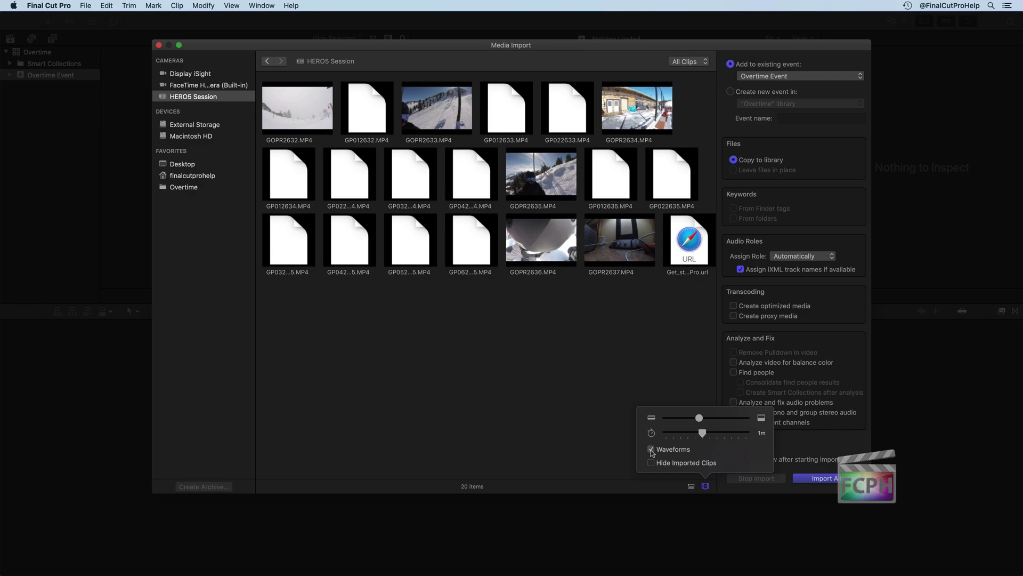
pyautogui.click(651, 449)
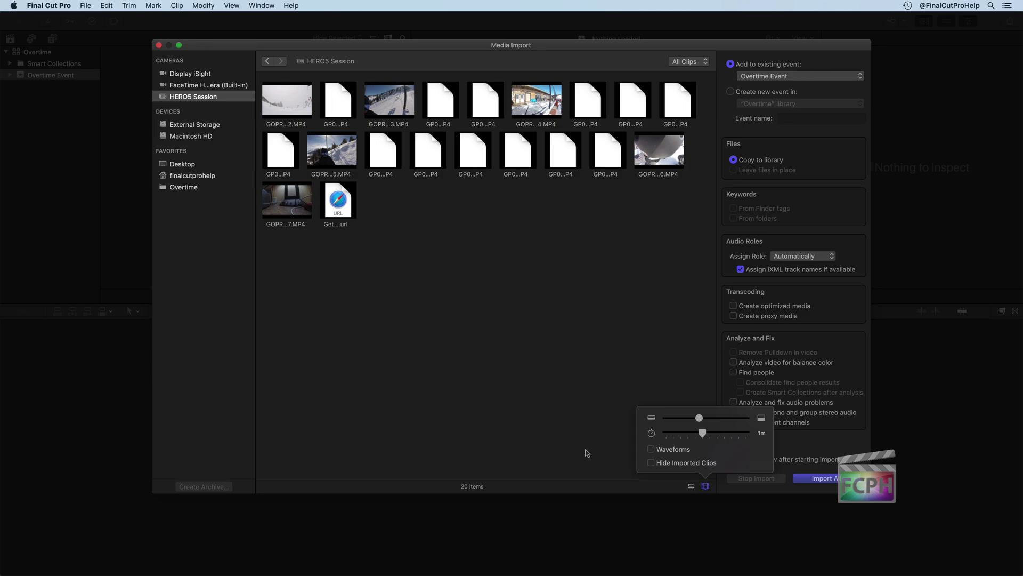
pyautogui.click(674, 504)
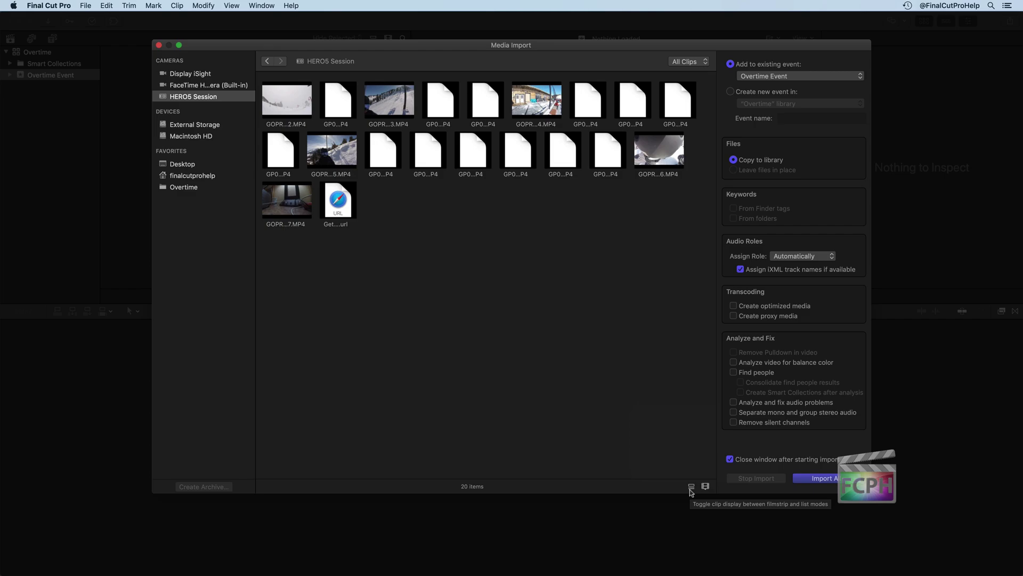
# Step: Display the HERO5 Session clips as a list and sort them by size in ascending order
pyautogui.click(691, 487)
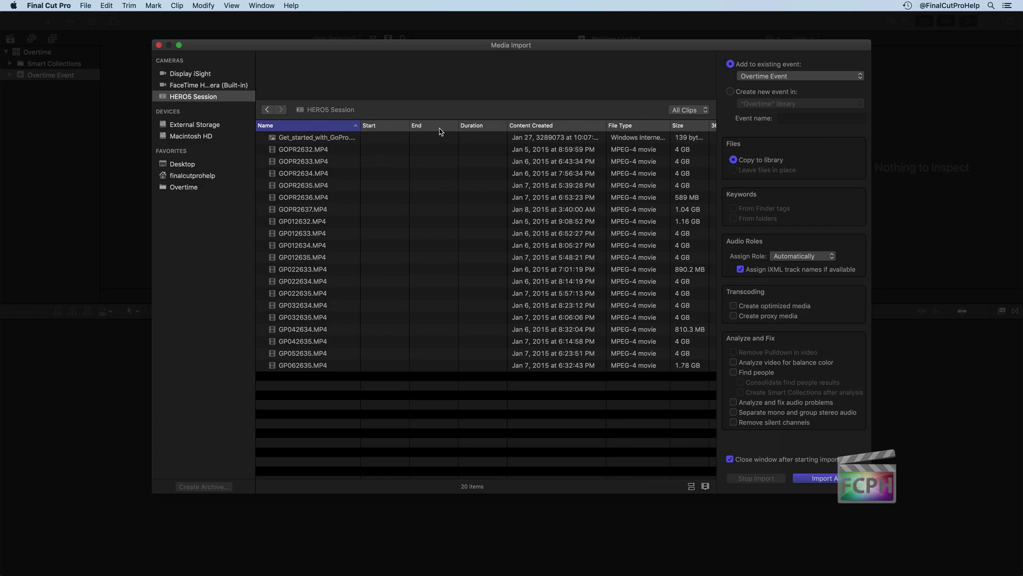
pyautogui.hscroll(5, 553, 131)
pyautogui.hscroll(2, 553, 131)
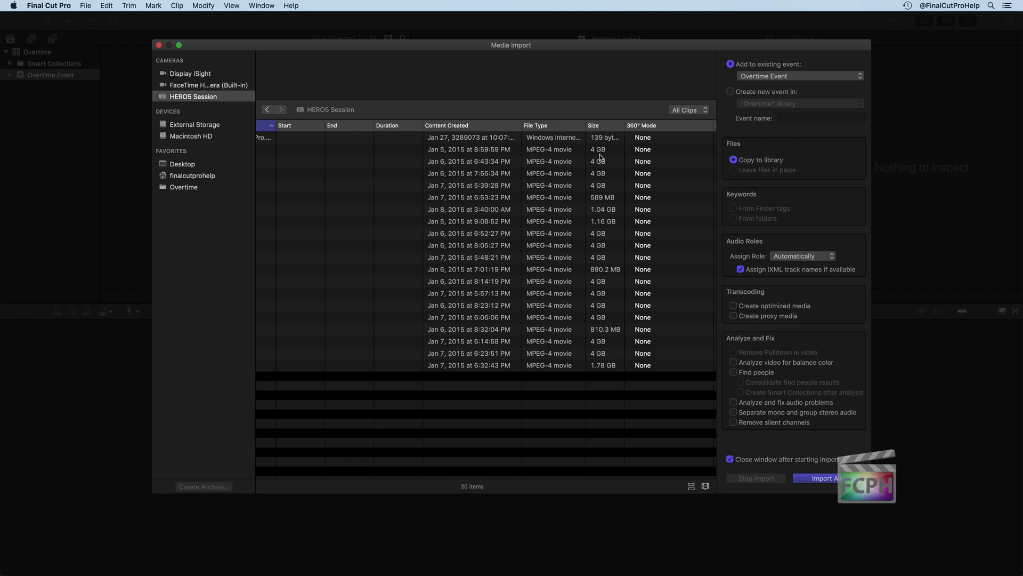
pyautogui.click(598, 128)
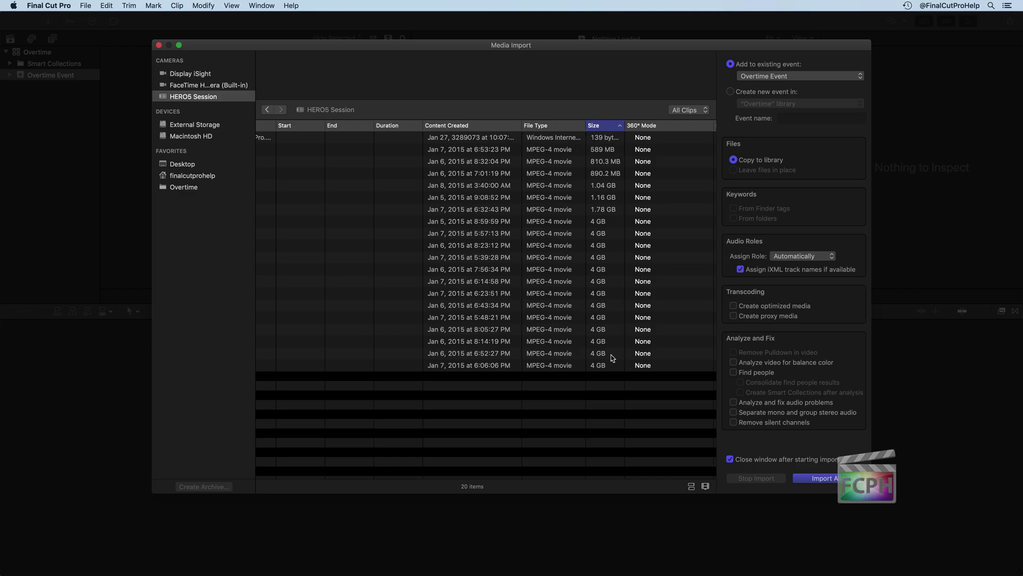
# Step: Add the Video Frame Rate column to the clip list and check the columns
pyautogui.hscroll(5, 623, 142)
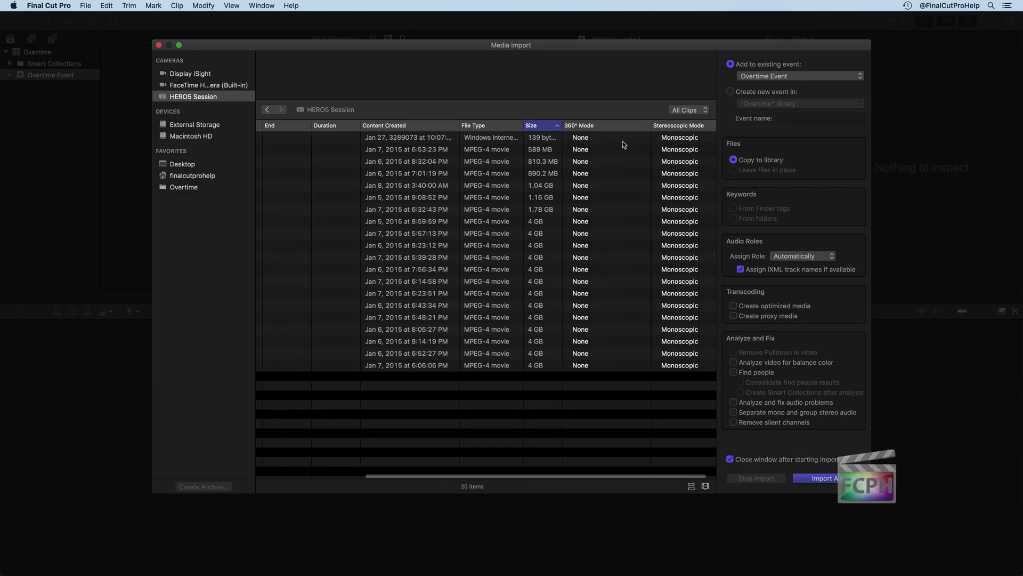
pyautogui.rightClick(571, 126)
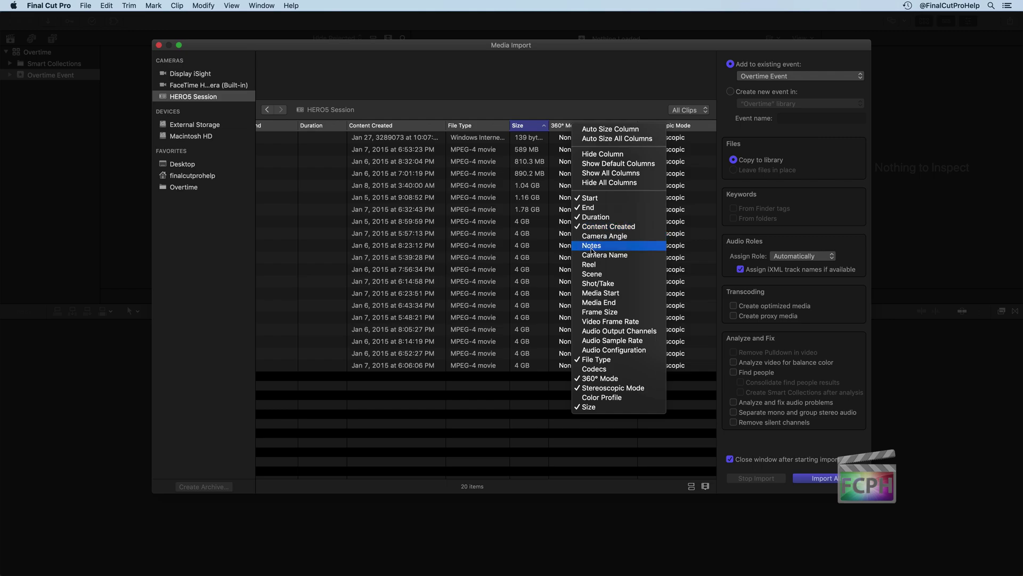
pyautogui.click(590, 322)
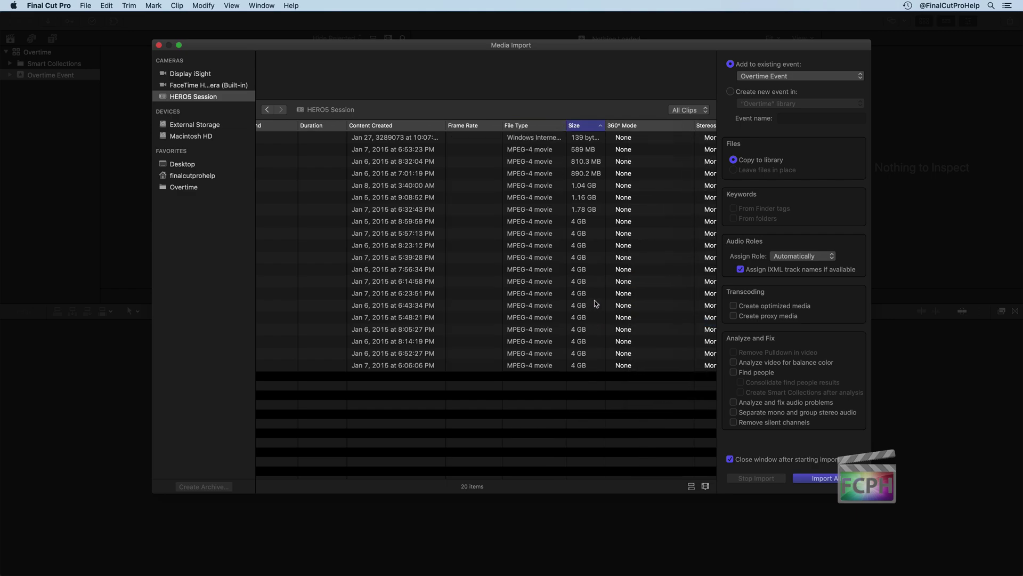
pyautogui.hscroll(3, 596, 307)
pyautogui.hscroll(-4, 593, 272)
pyautogui.hscroll(-5, 595, 272)
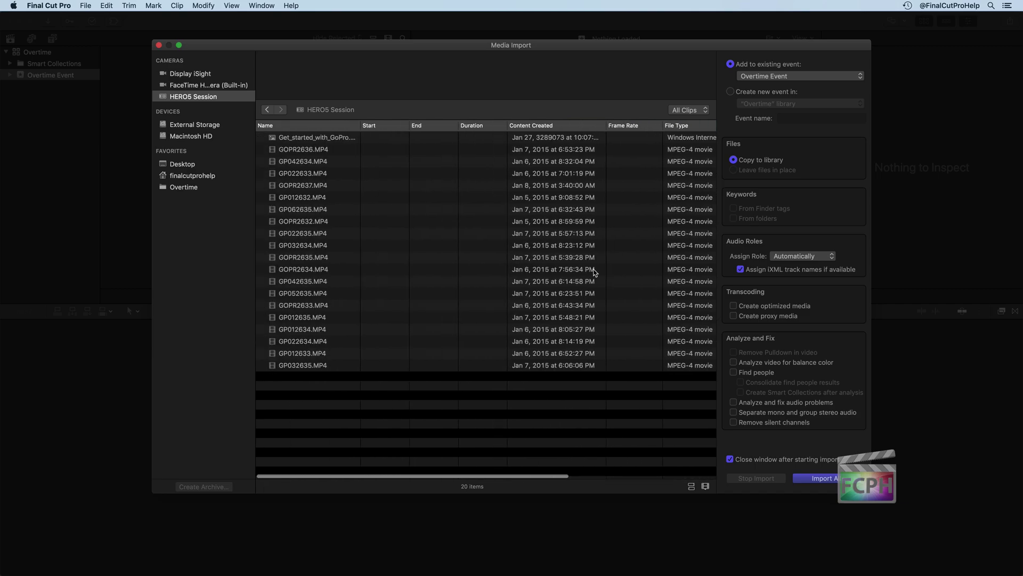
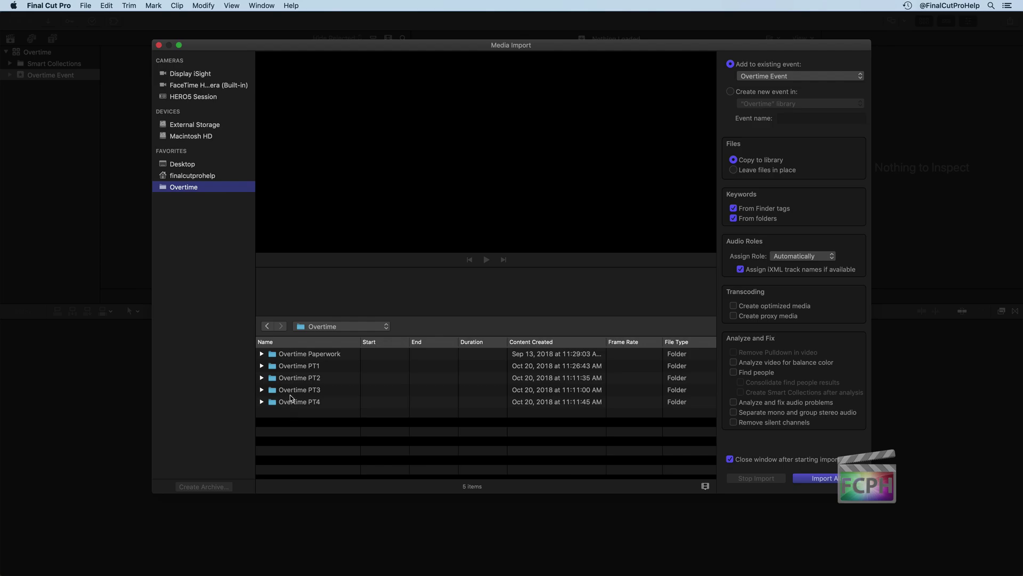
# Step: In the Overtime favorite, expand Overtime PT1, Scenes and the 000 folder to browse its clips
pyautogui.click(261, 365)
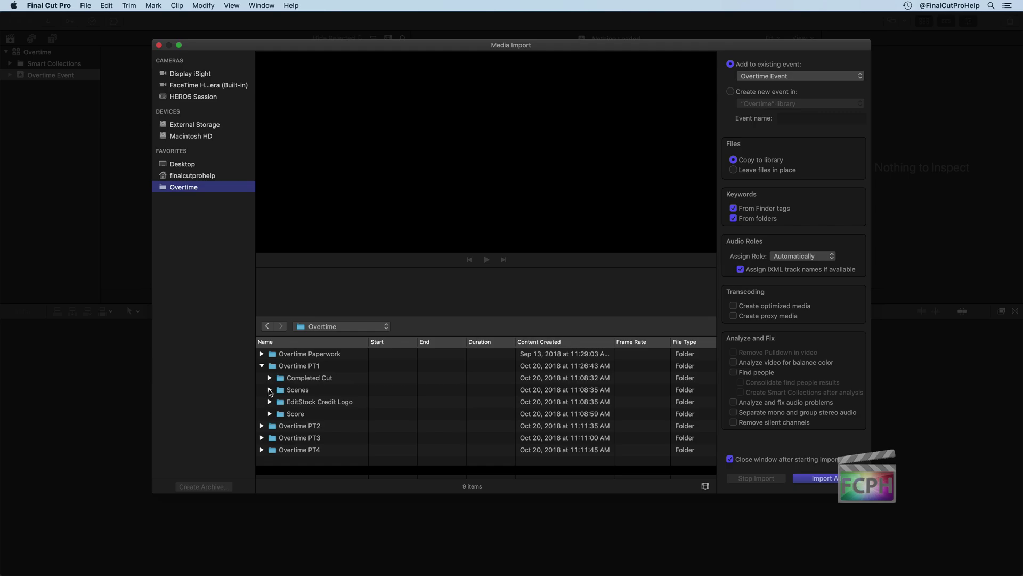
pyautogui.click(270, 389)
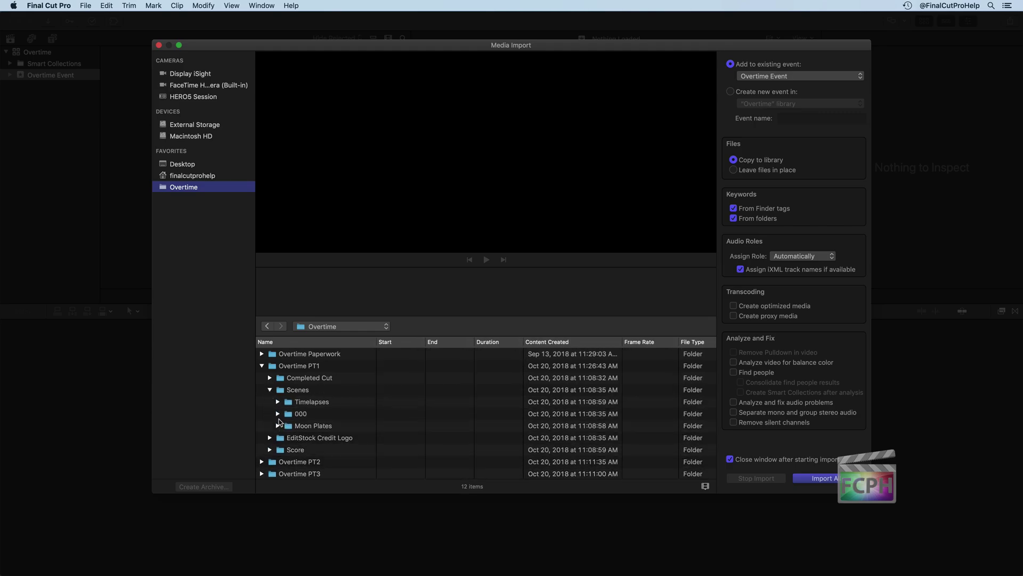
pyautogui.click(277, 414)
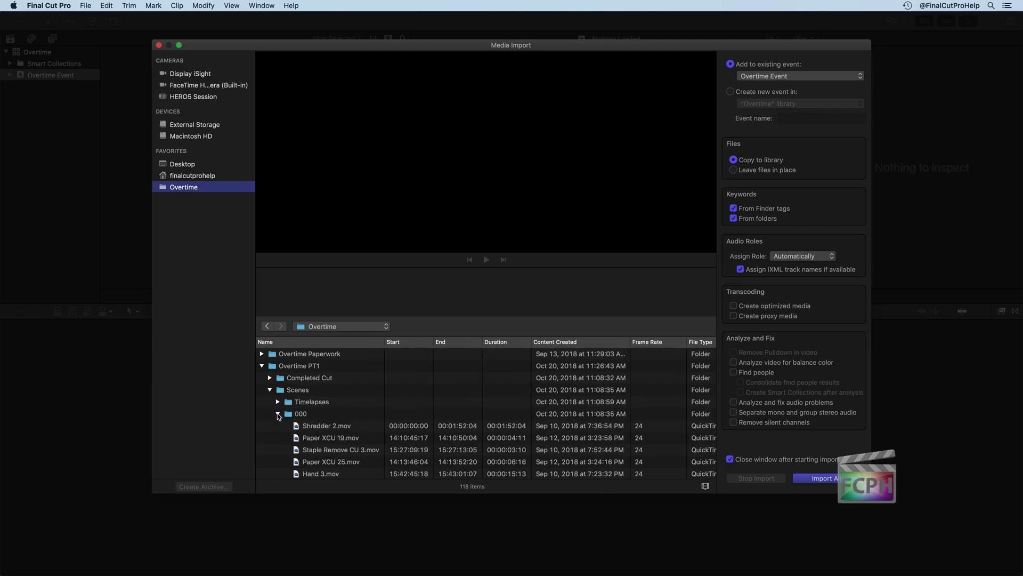
pyautogui.scroll(-5, 278, 415)
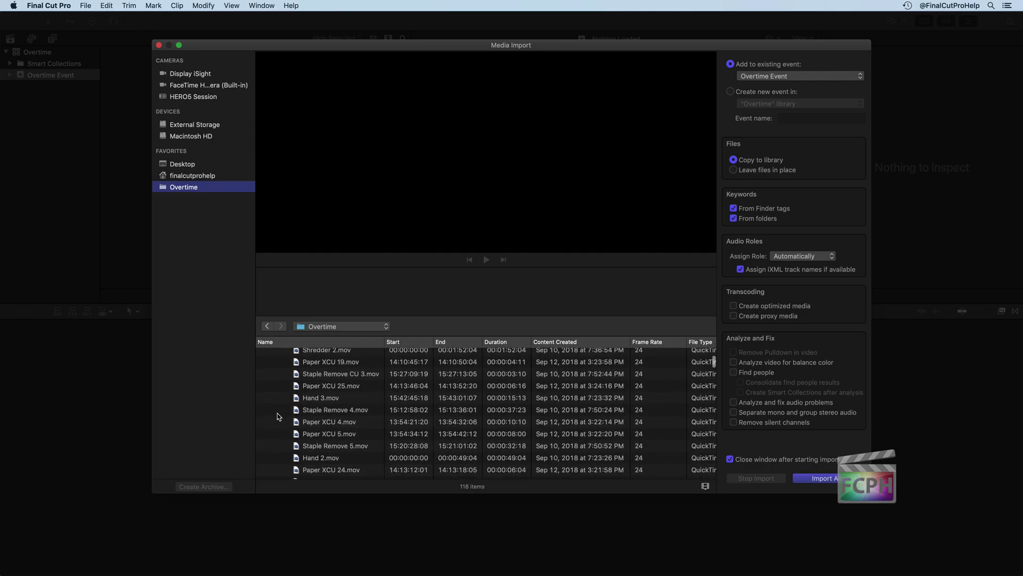
# Step: Preview the Staple Remove 5.mov clip from the 000 folder and jump to its end
pyautogui.scroll(-1, 277, 413)
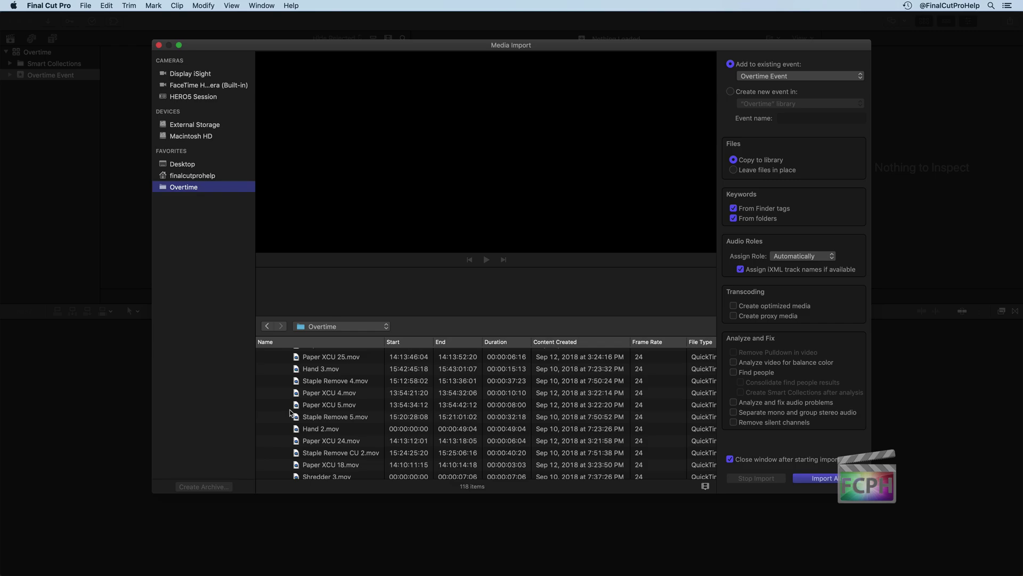
pyautogui.click(316, 417)
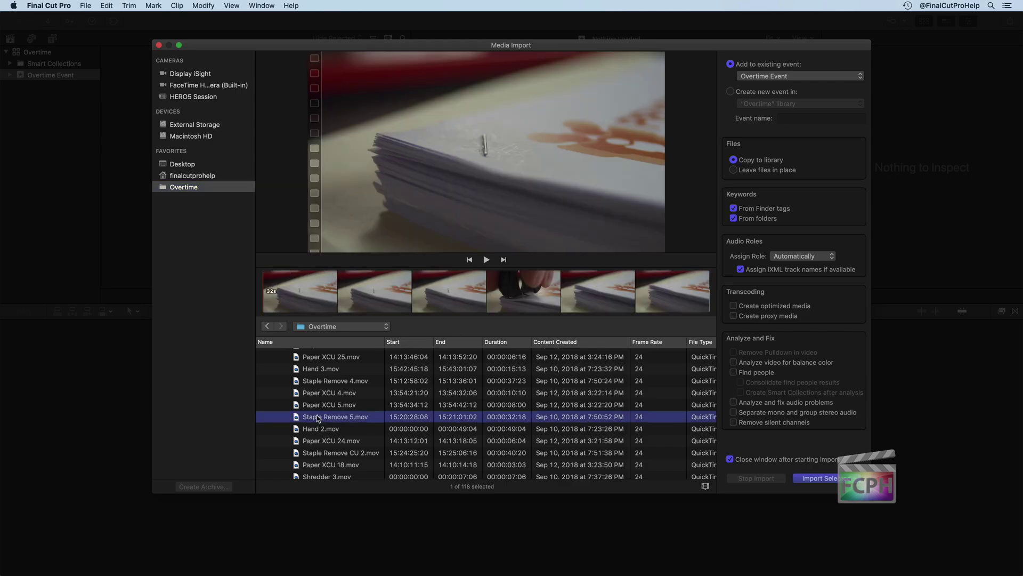
pyautogui.click(328, 292)
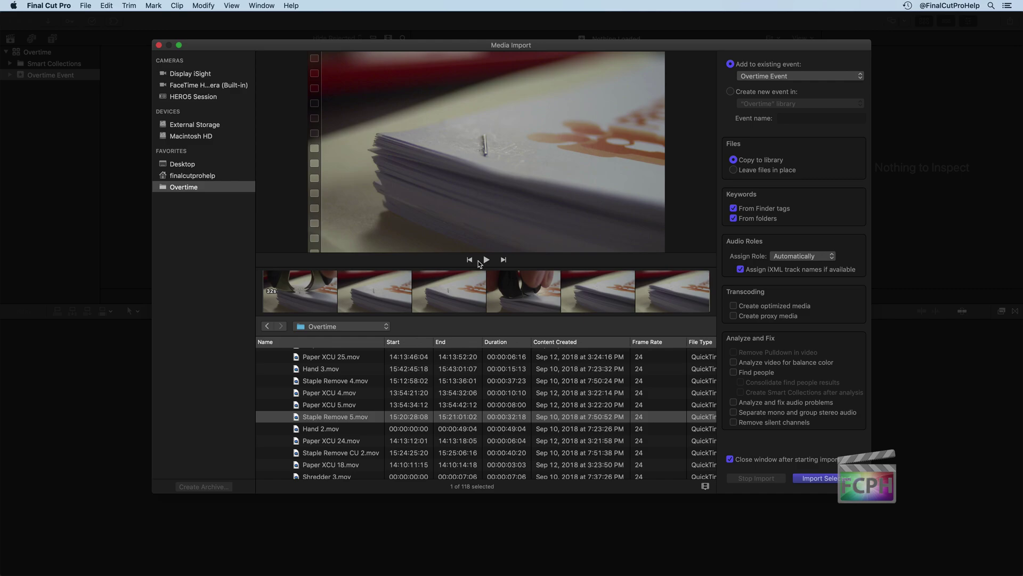
pyautogui.click(504, 259)
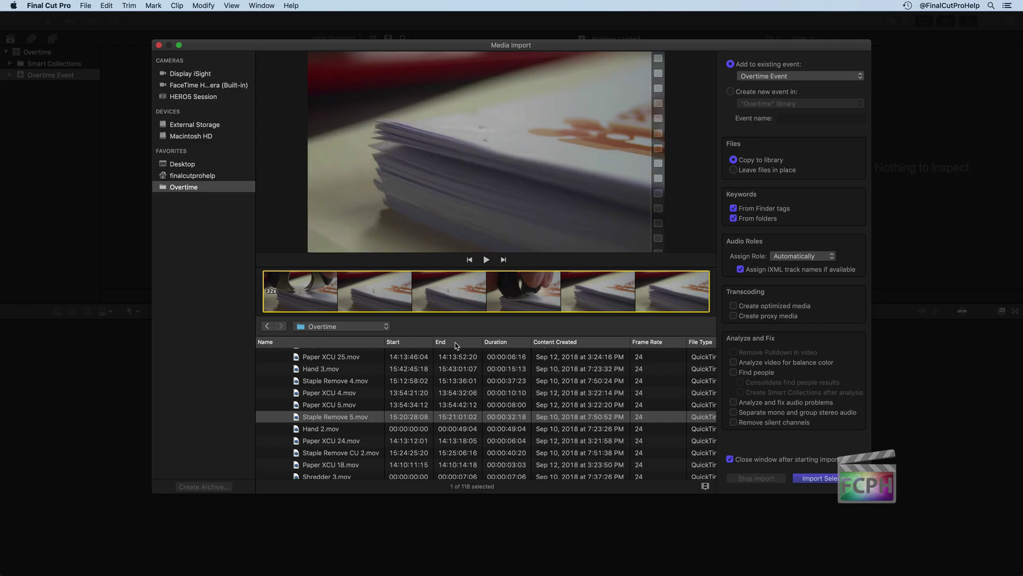
# Step: Turn on waveforms in the filmstrip and view them with the Paper XCU 4.mov clip
pyautogui.click(704, 486)
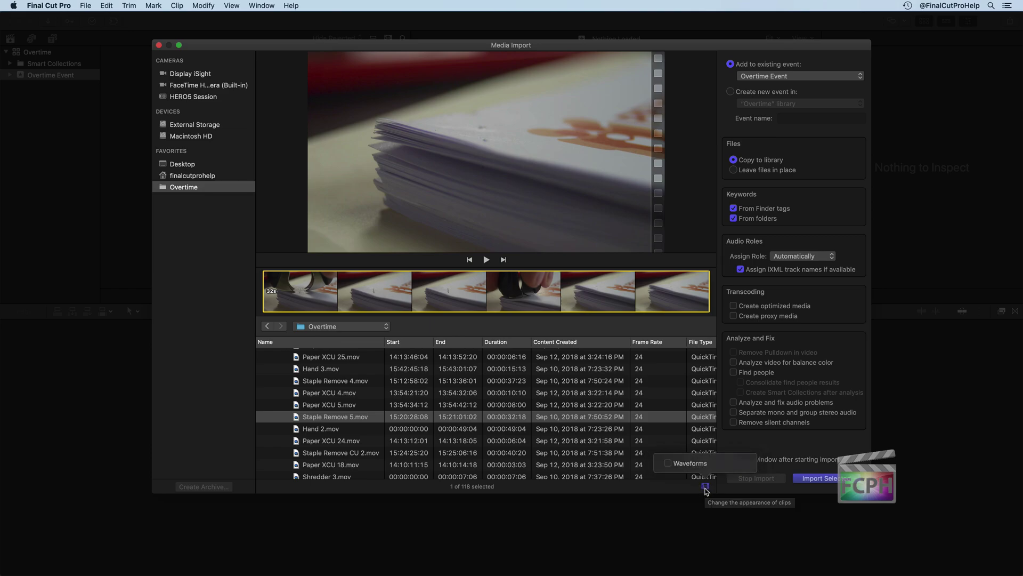
pyautogui.click(668, 463)
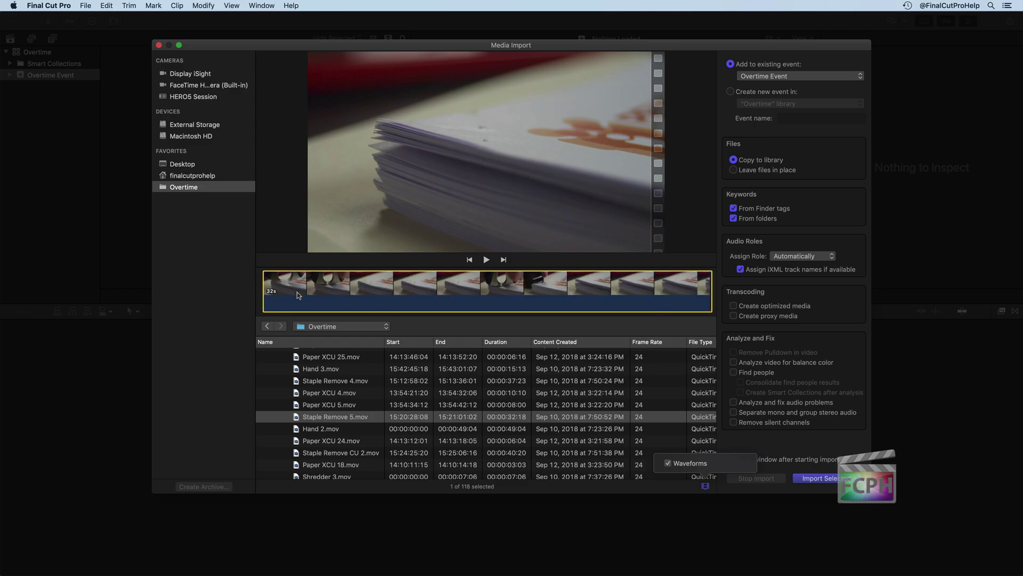
pyautogui.click(334, 403)
pyautogui.click(339, 394)
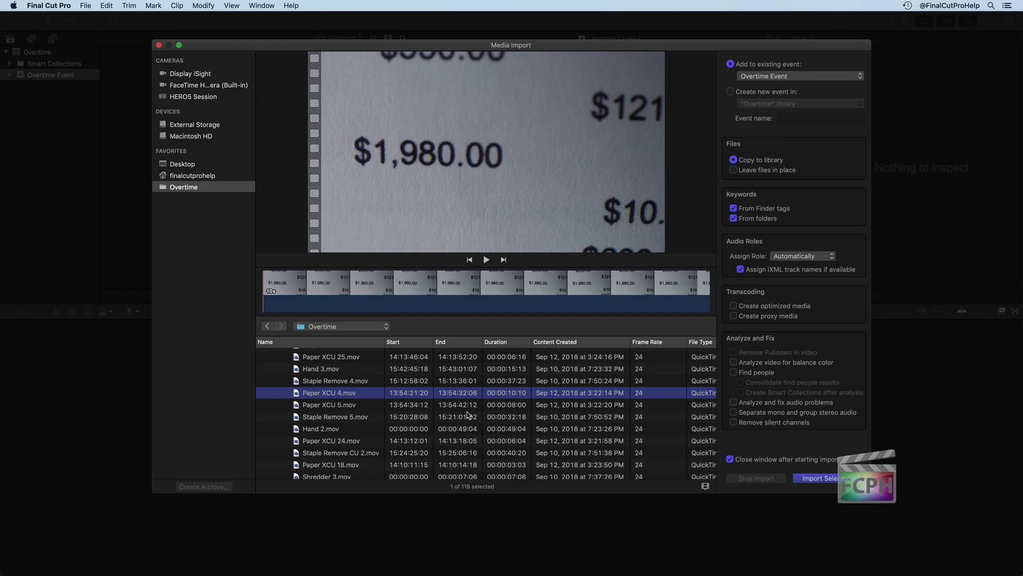
# Step: Turn off the filmstrip waveforms and close the clip appearance settings
pyautogui.click(705, 486)
pyautogui.click(668, 463)
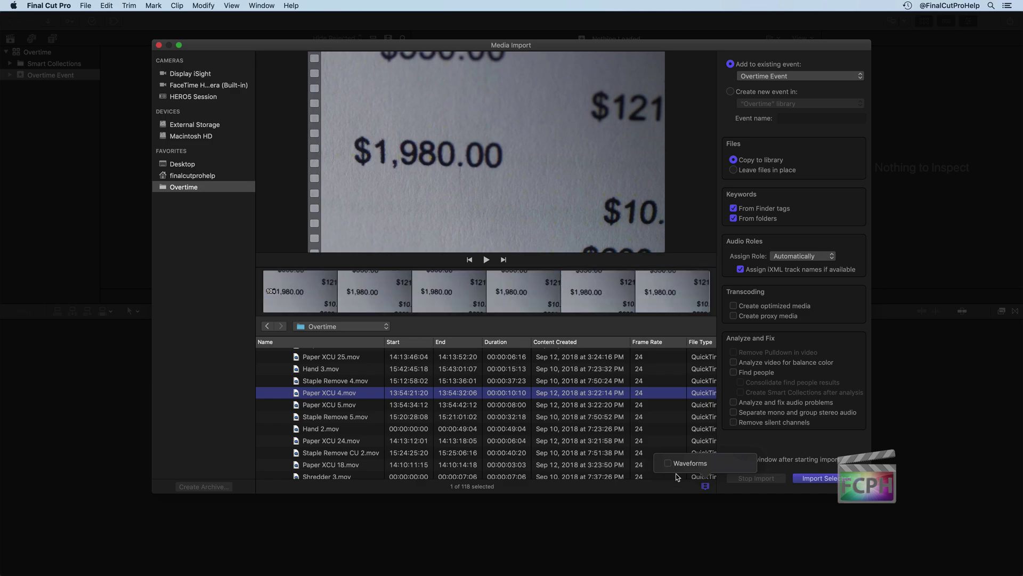
pyautogui.click(705, 486)
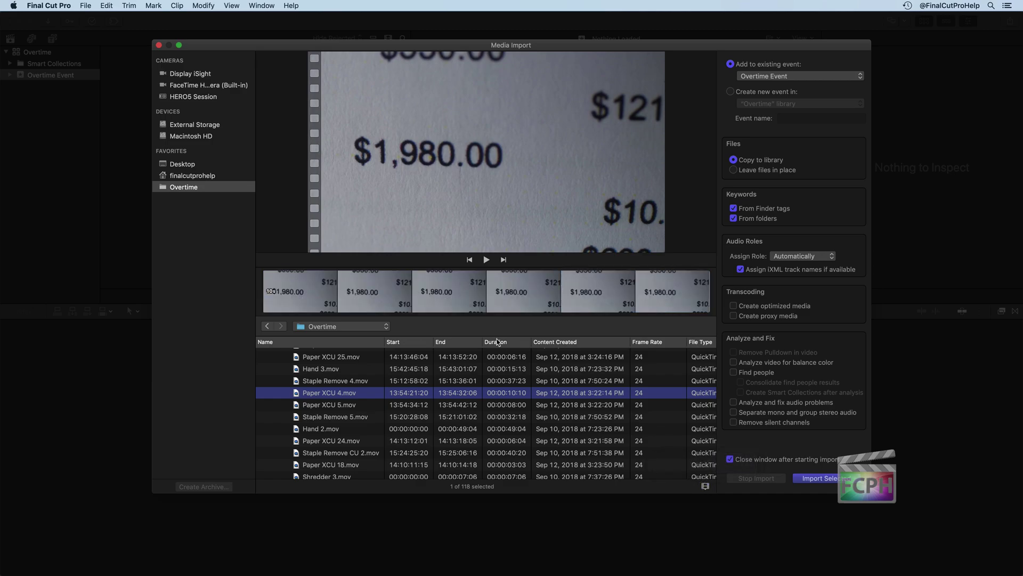
# Step: Skim Paper XCU 4.mov and preview the Staple Remove 4.mov, Hand 3.mov and Paper XCU 25.mov clips
pyautogui.click(292, 291)
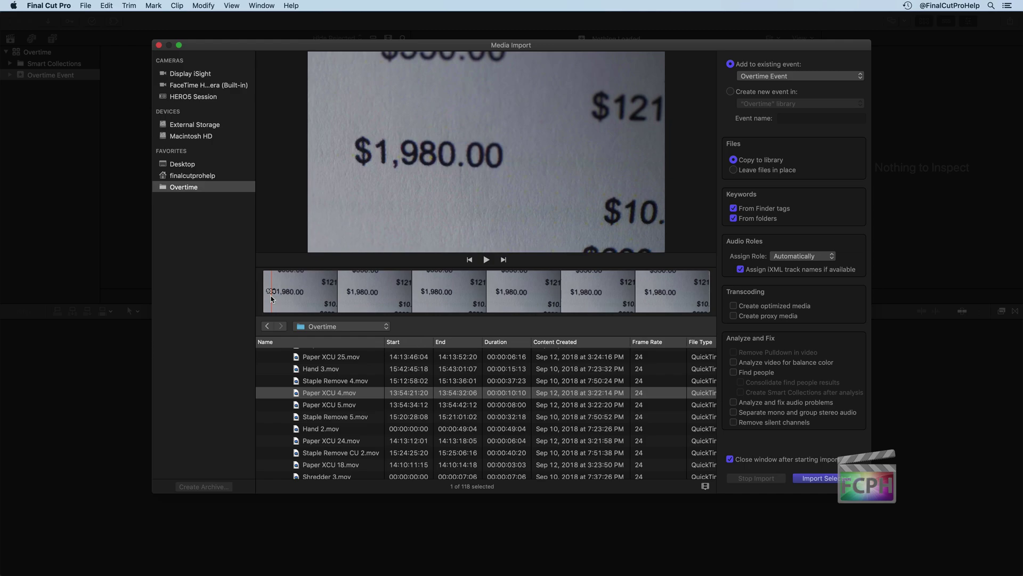
pyautogui.click(339, 383)
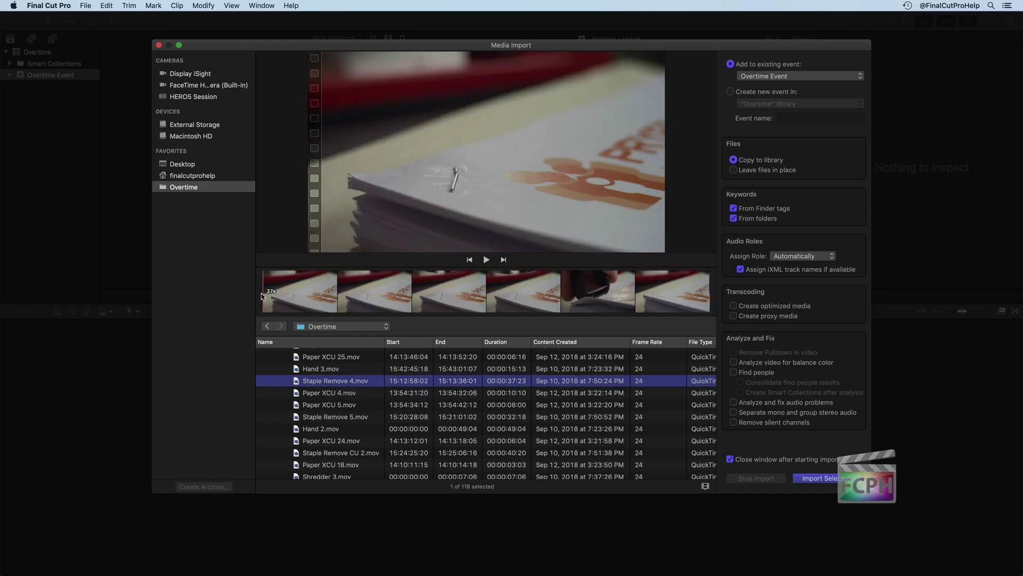
pyautogui.click(329, 368)
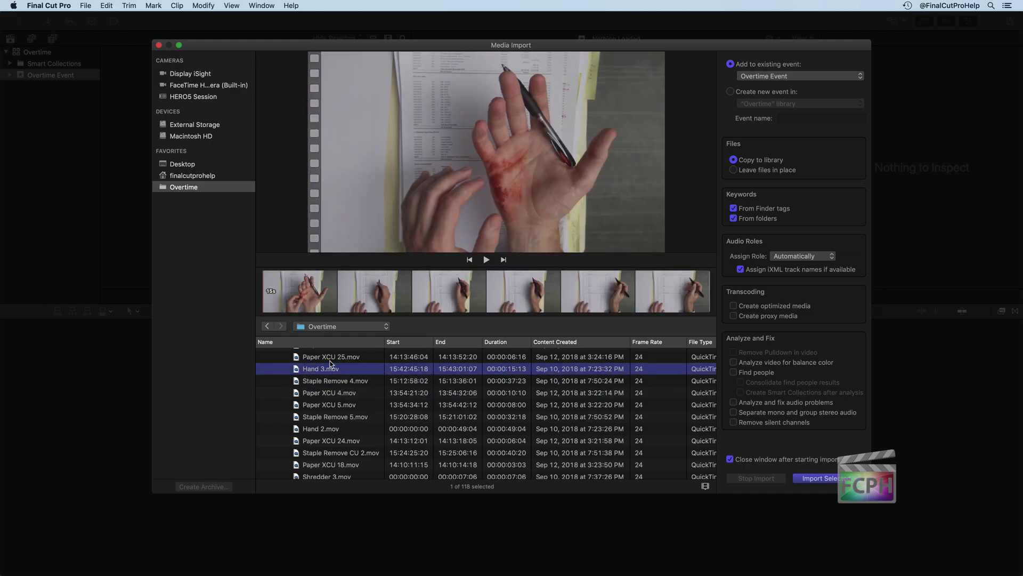
pyautogui.scroll(1, 349, 369)
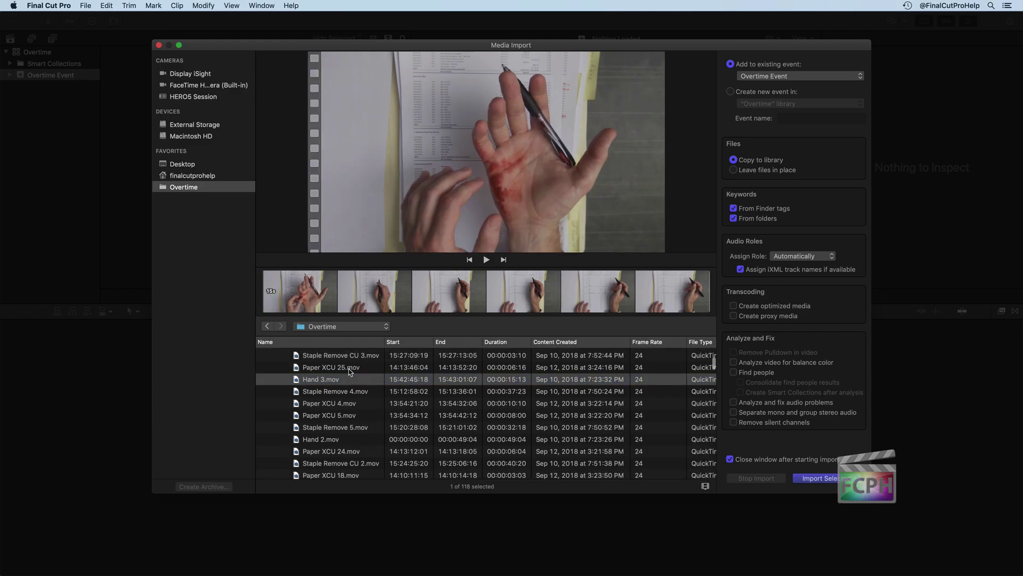
pyautogui.click(348, 369)
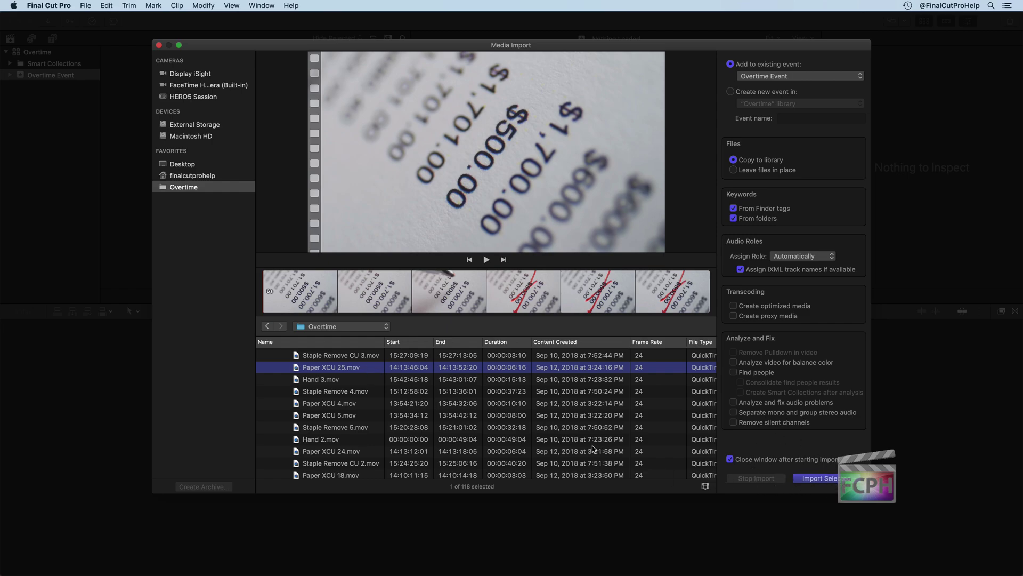
# Step: Select the nonadjacent clips Staple Remove CU 3.mov, Hand 3.mov and Paper XCU 4.mov together
pyautogui.scroll(5, 486, 415)
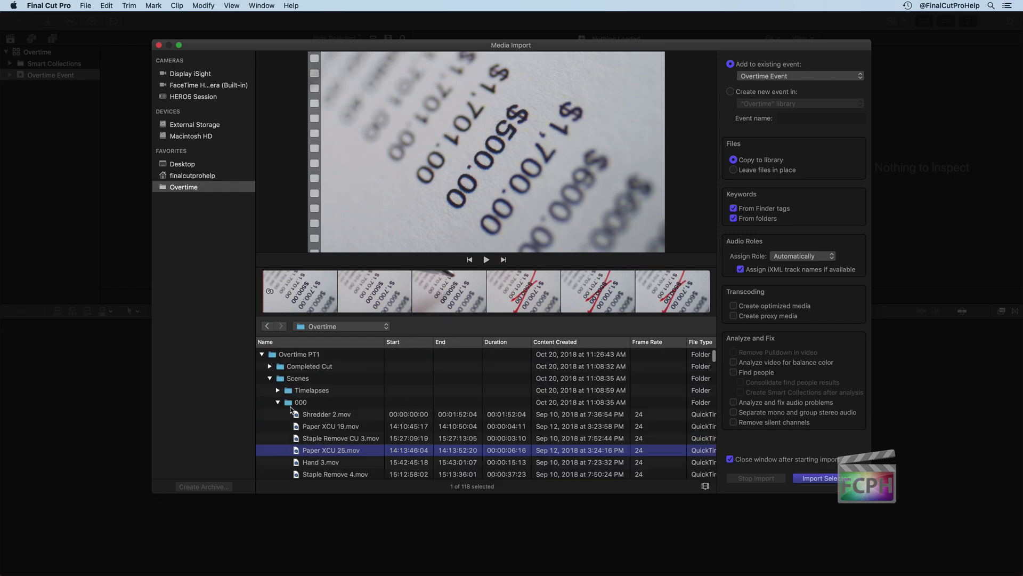
pyautogui.click(342, 437)
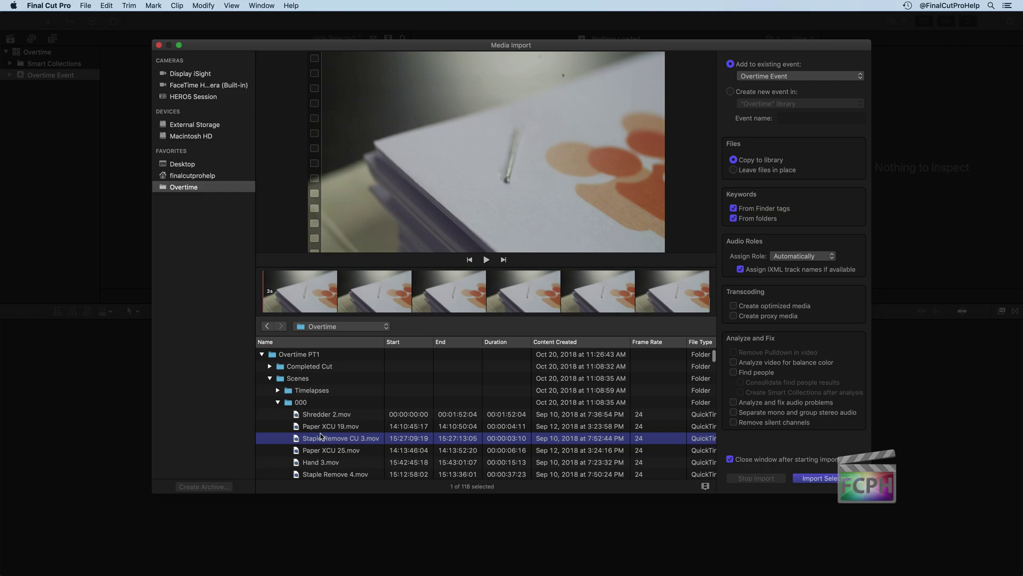
pyautogui.scroll(-4, 323, 437)
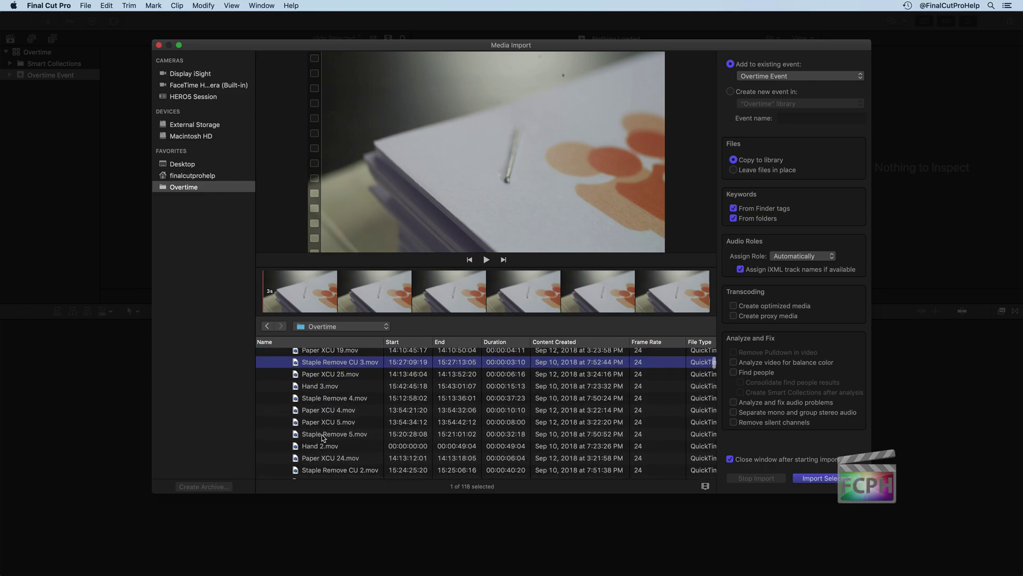
pyautogui.keyDown('super'); pyautogui.click(339, 389); pyautogui.keyUp('super')
pyautogui.keyDown('super'); pyautogui.click(340, 412); pyautogui.keyUp('super')
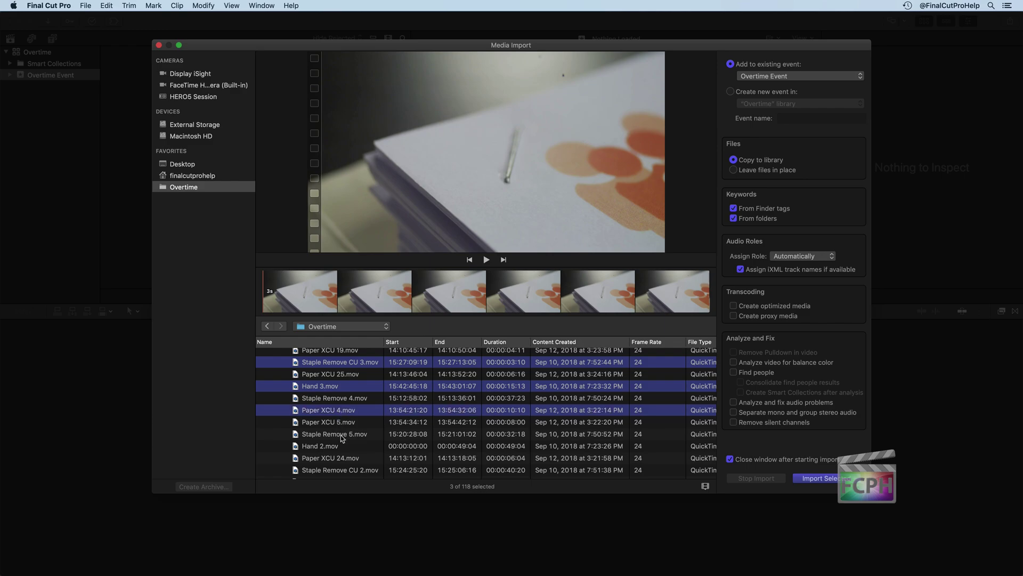
# Step: Select the clips from Paper XCU 25.mov through Paper XCU 24.mov, excluding Hand 3.mov, Staple Remove 4.mov and Paper XCU 4.mov
pyautogui.click(332, 375)
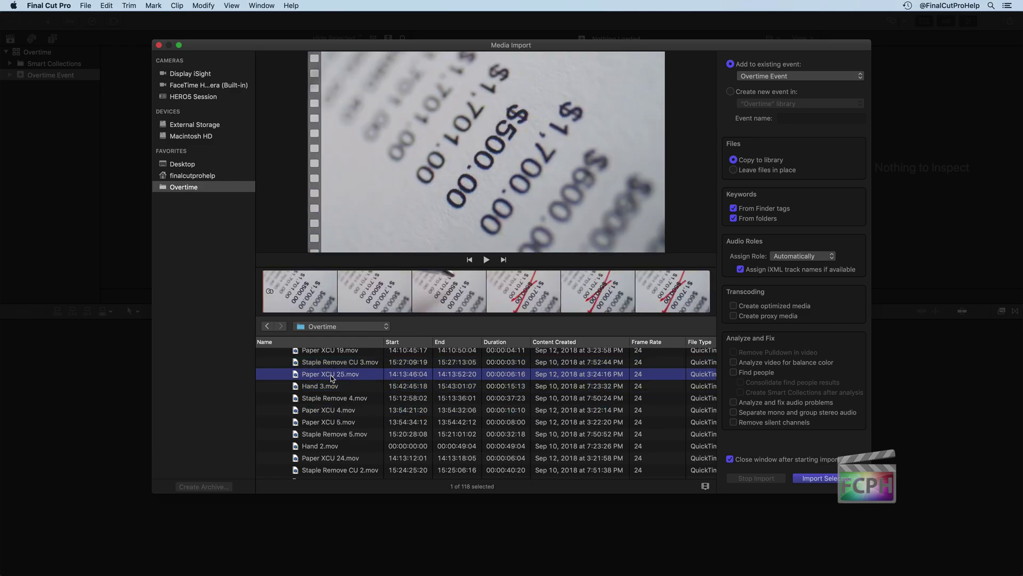
pyautogui.keyDown('shift'); pyautogui.click(332, 459); pyautogui.keyUp('shift')
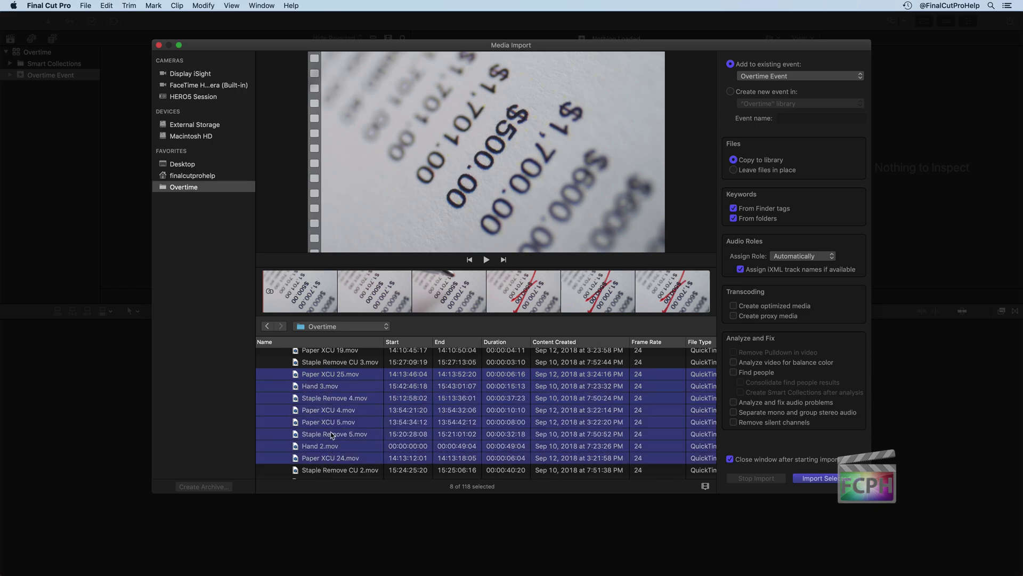
pyautogui.keyDown('super'); pyautogui.click(328, 388); pyautogui.keyUp('super')
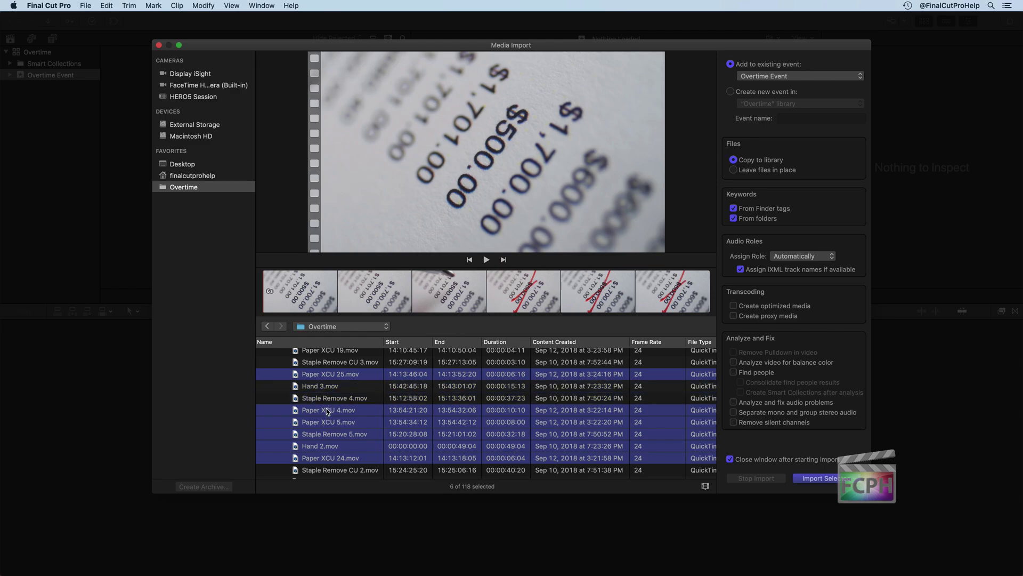
pyautogui.keyDown('super'); pyautogui.click(327, 410); pyautogui.keyUp('super')
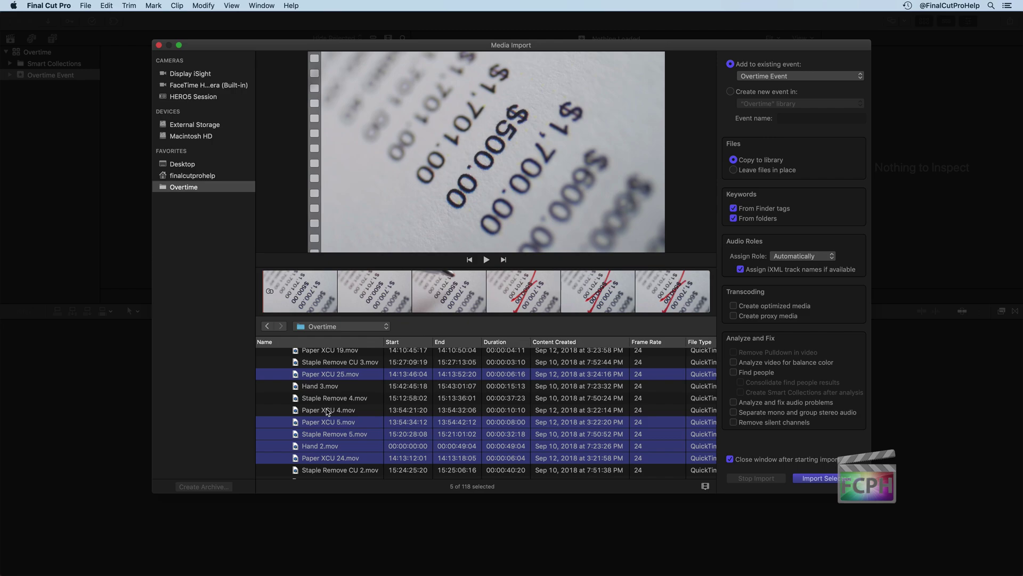
# Step: Select the entire 000 folder inside Scenes instead of individual clips
pyautogui.scroll(5, 324, 407)
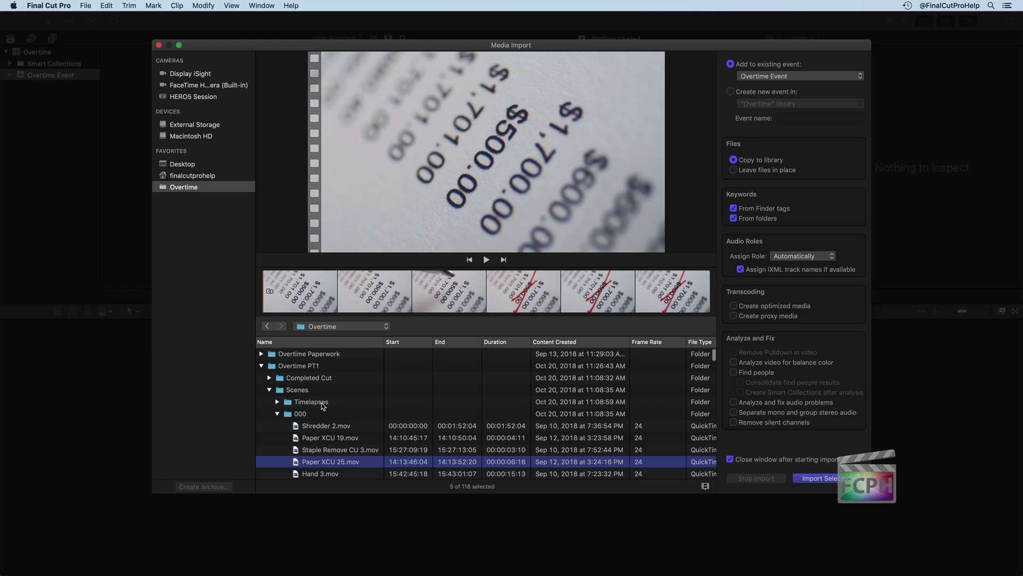
pyautogui.click(267, 427)
pyautogui.click(262, 413)
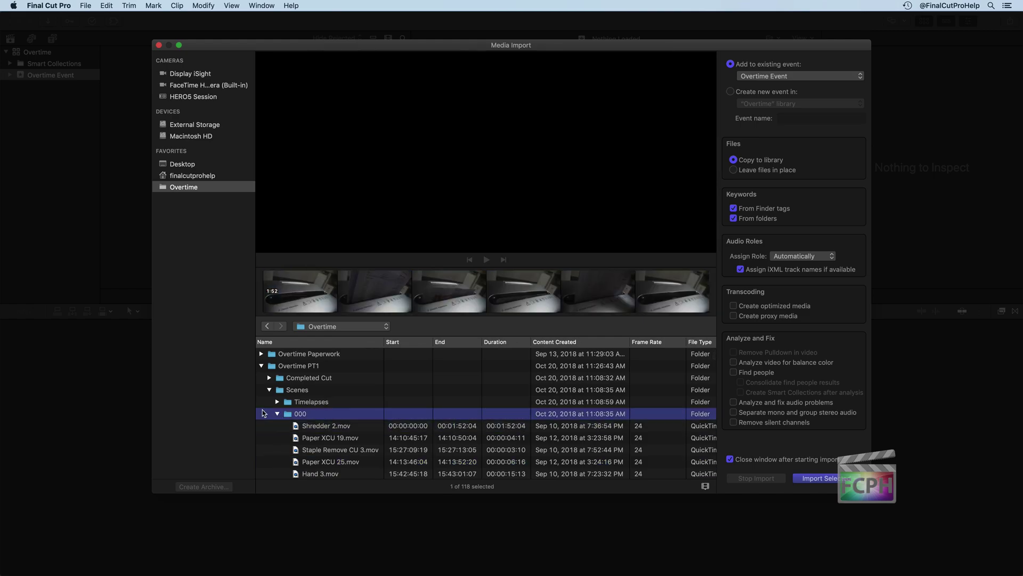
# Step: Collapse the Overtime PT1 folder so only the main Overtime folders are listed
pyautogui.scroll(-2, 285, 413)
pyautogui.scroll(2, 286, 413)
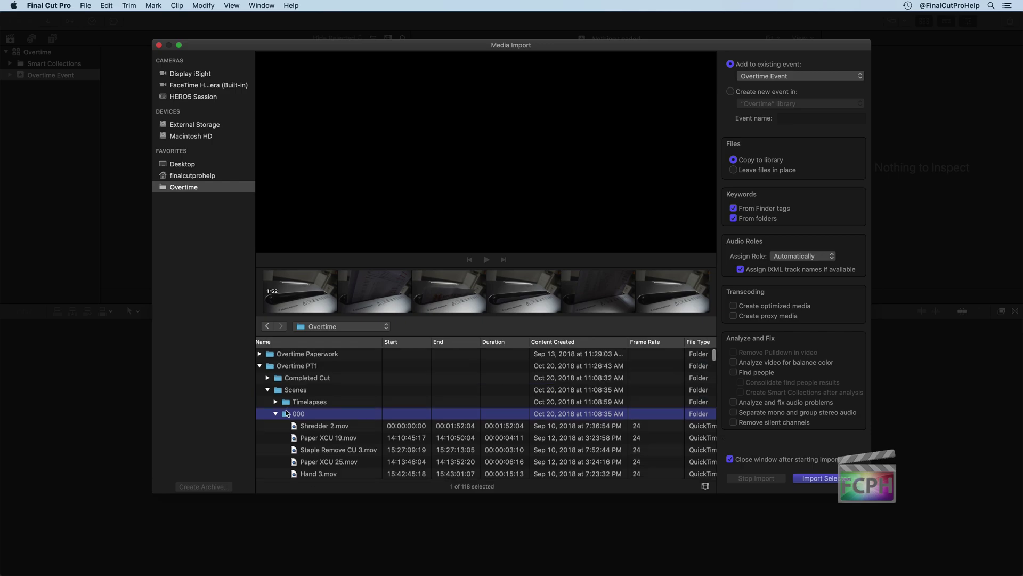
pyautogui.click(259, 367)
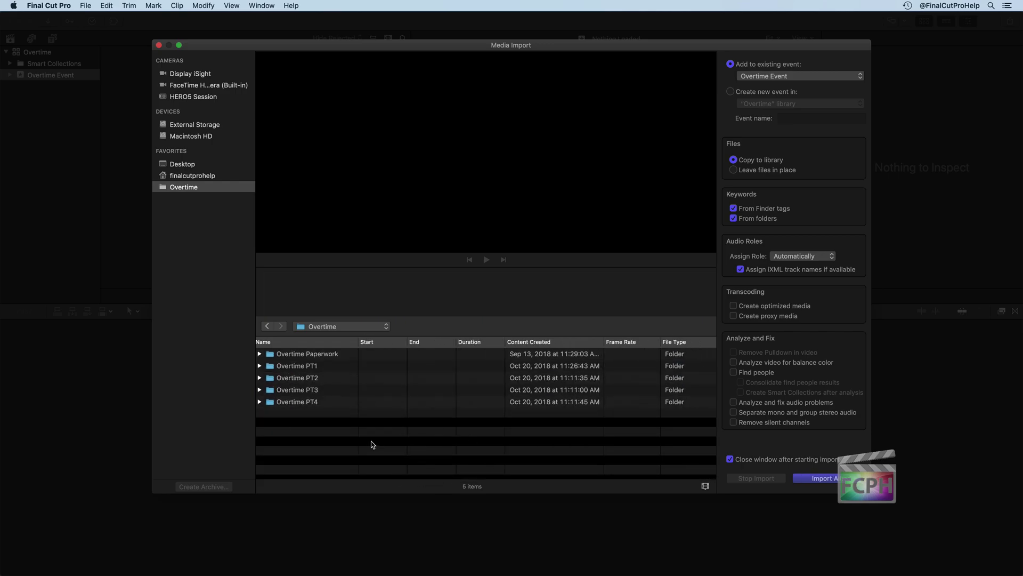